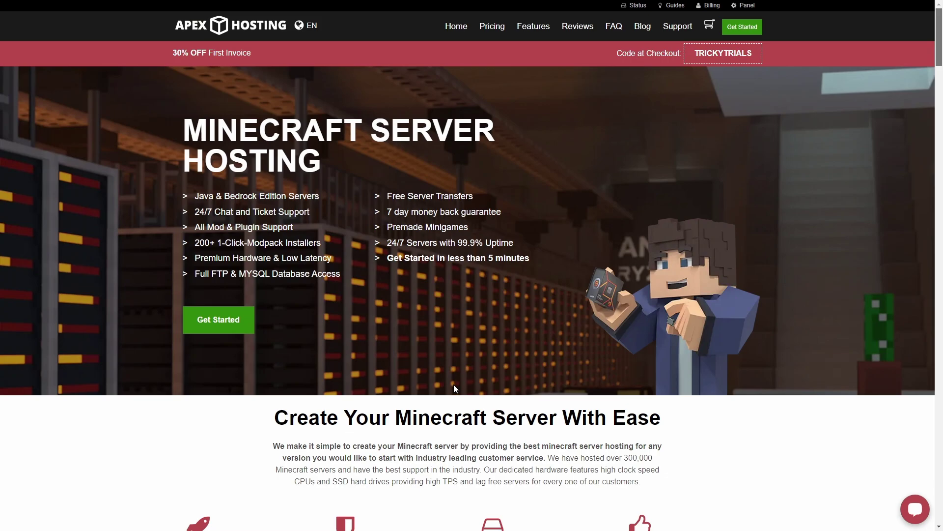
{"action": "scroll", "coordinate": [453, 388], "scroll_direction": "down", "scroll_amount": 8}
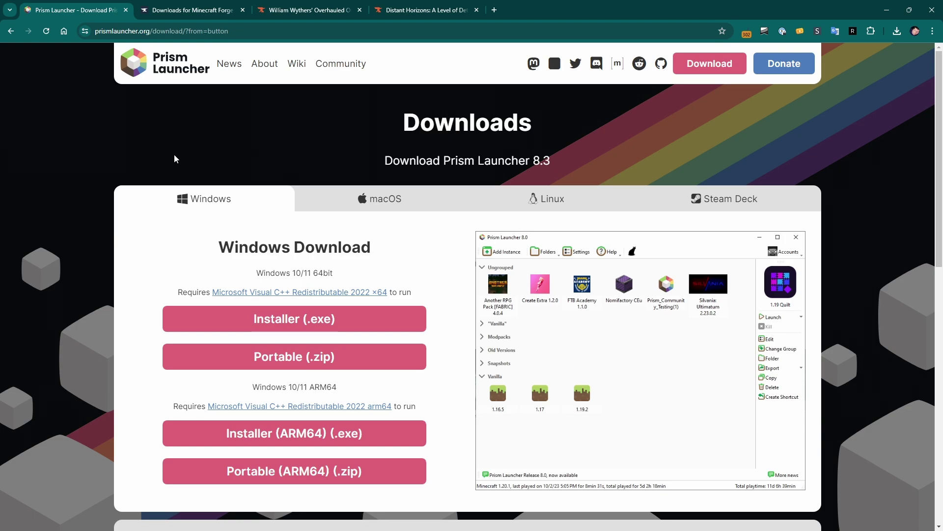
{"action": "left_click", "coordinate": [193, 10]}
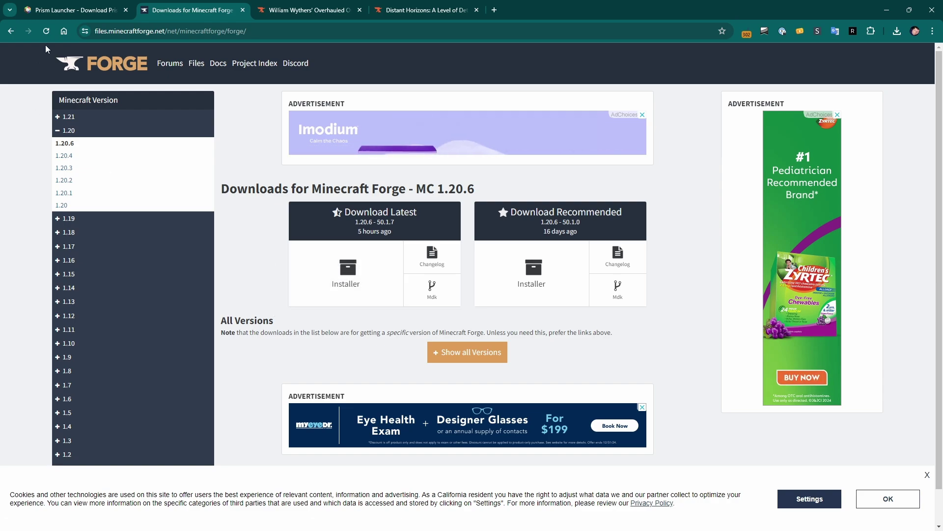
{"action": "left_click", "coordinate": [57, 12]}
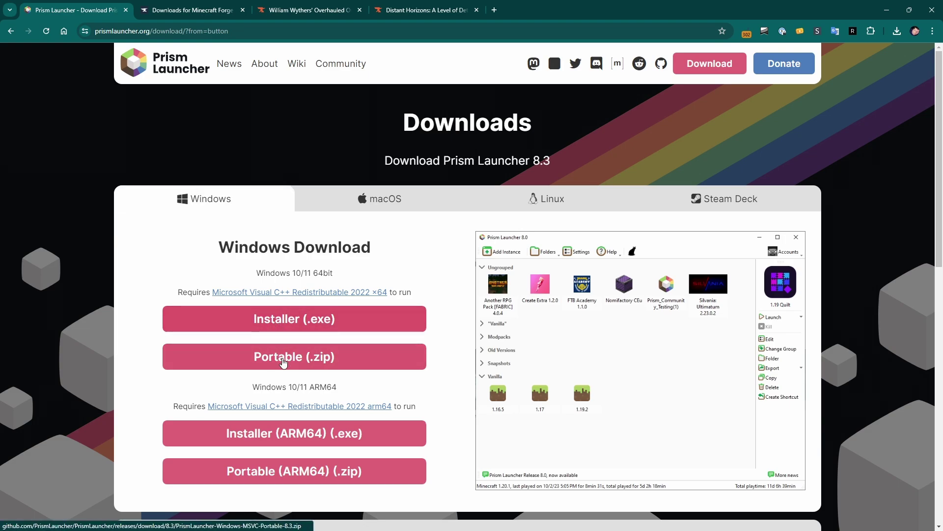
Download the portable Windows 64-bit zip of Prism Launcher 8.3 and place it on the desktop.
{"action": "left_click", "coordinate": [260, 361]}
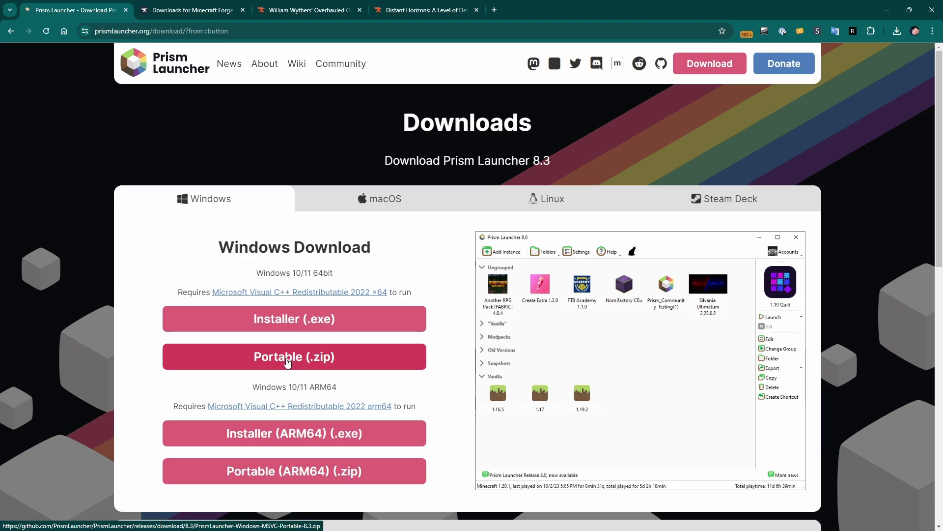
{"action": "key", "text": "super+Down"}
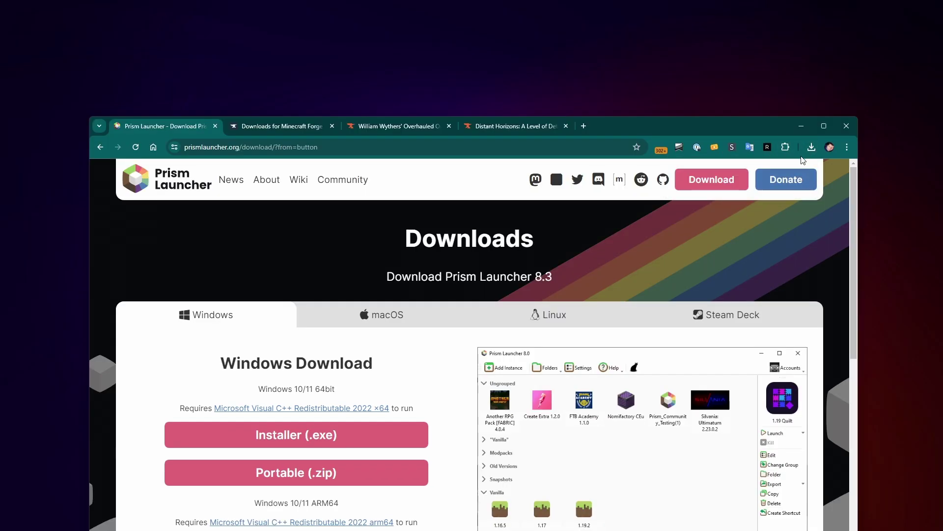
{"action": "left_click", "coordinate": [812, 147]}
{"action": "left_click_drag", "start_coordinate": [746, 186], "coordinate": [496, 81]}
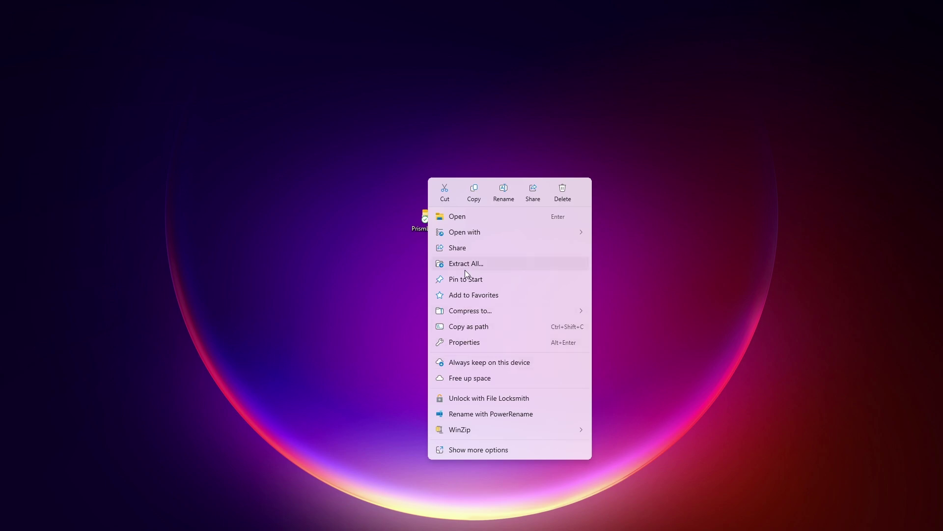
Extract the PrismLauncher zip into its suggested desktop folder and delete the original archive.
{"action": "left_click", "coordinate": [465, 267]}
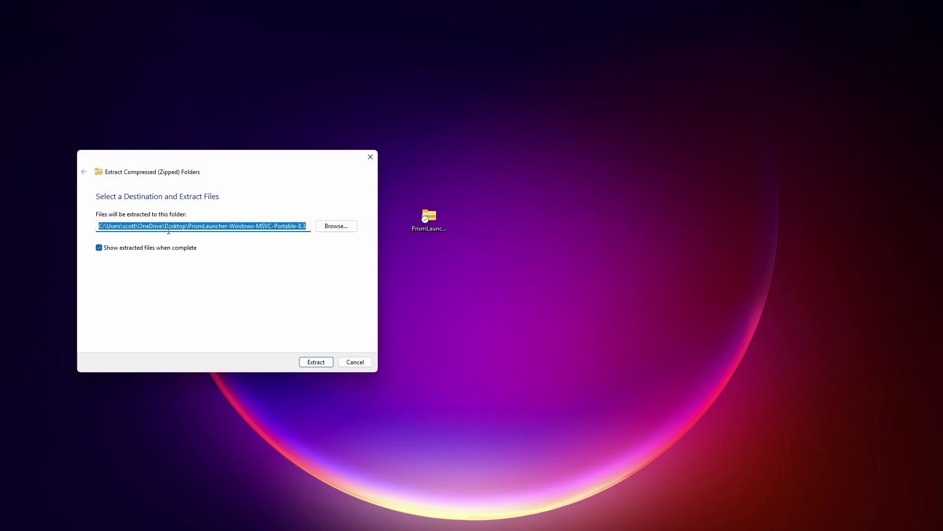
{"action": "left_click", "coordinate": [316, 362]}
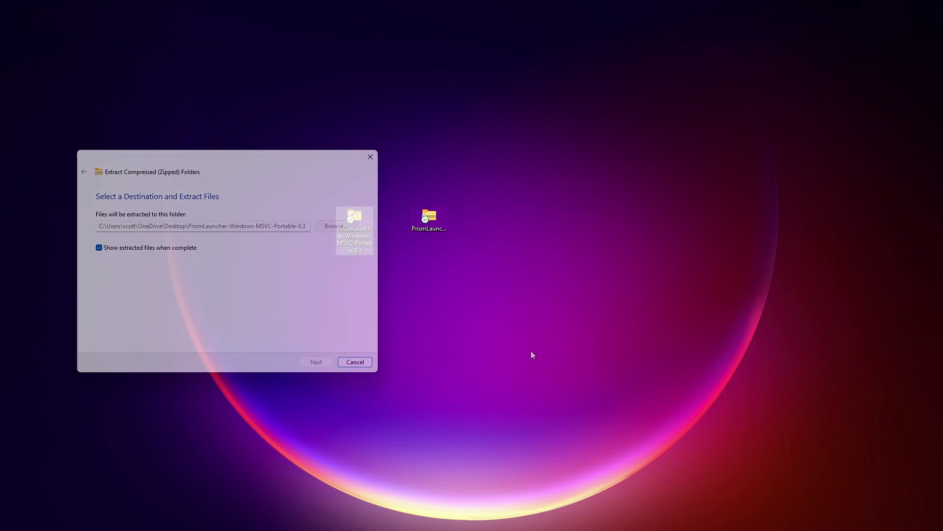
{"action": "right_click", "coordinate": [435, 221]}
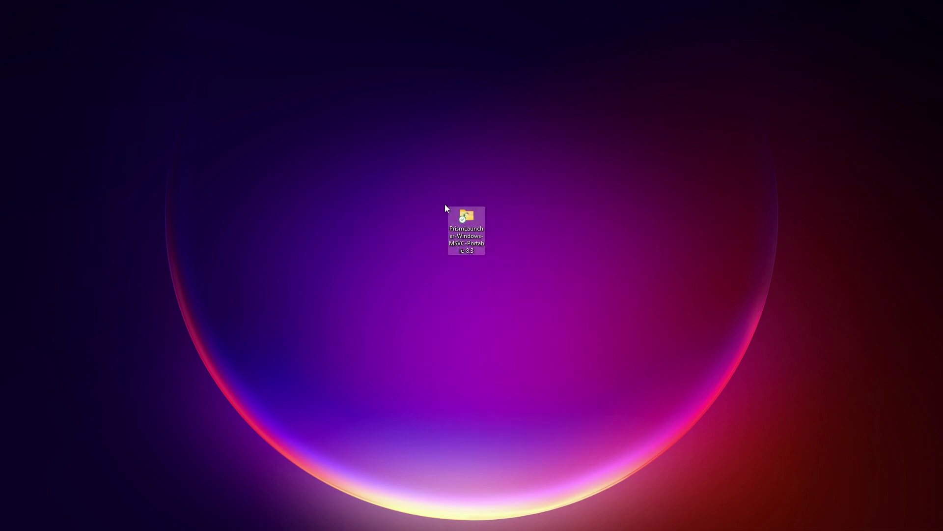
Open the extracted PrismLauncher-Windows-MSVC-Portable-8.3 folder and run prismlauncher.exe.
{"action": "double_click", "coordinate": [466, 216]}
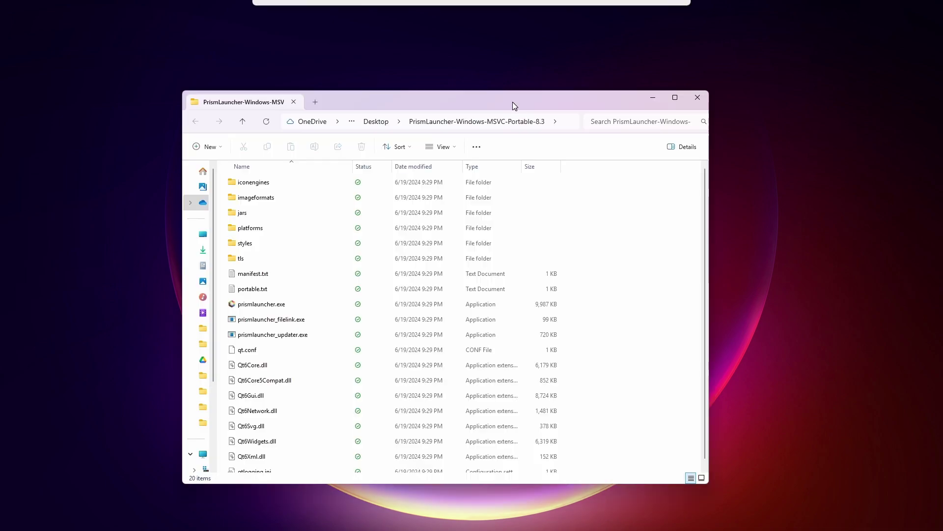
{"action": "scroll", "coordinate": [299, 442], "scroll_direction": "down", "scroll_amount": 1}
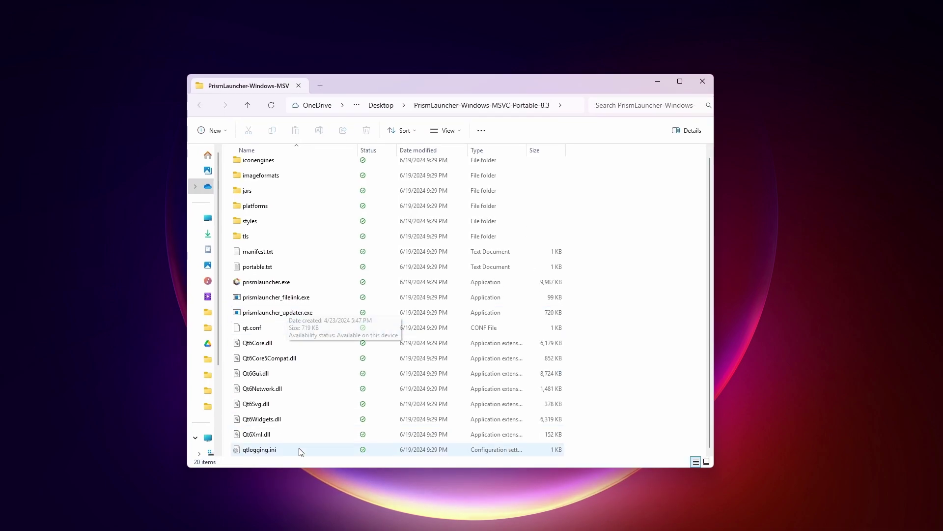
{"action": "double_click", "coordinate": [262, 284]}
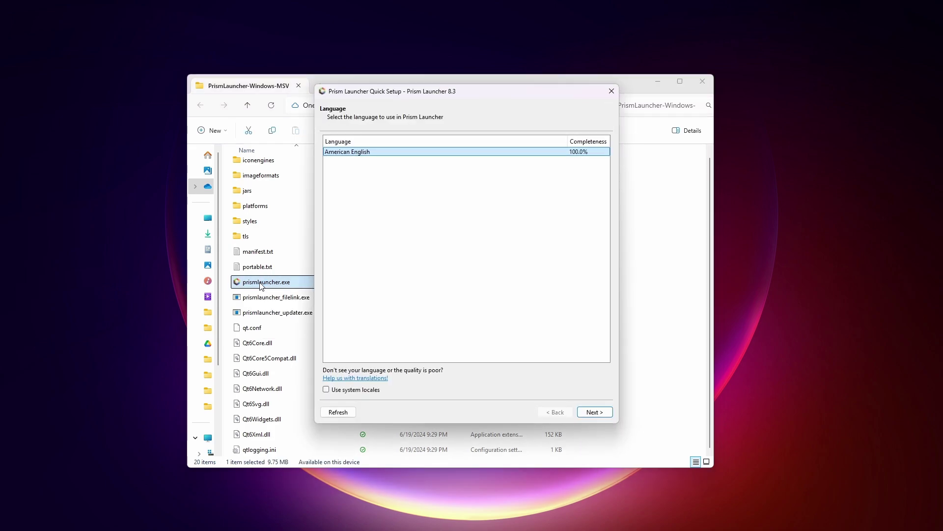
Complete the quick setup with American English and the preselected Java and memory settings, and close the launcher's file folder.
{"action": "left_click", "coordinate": [593, 413]}
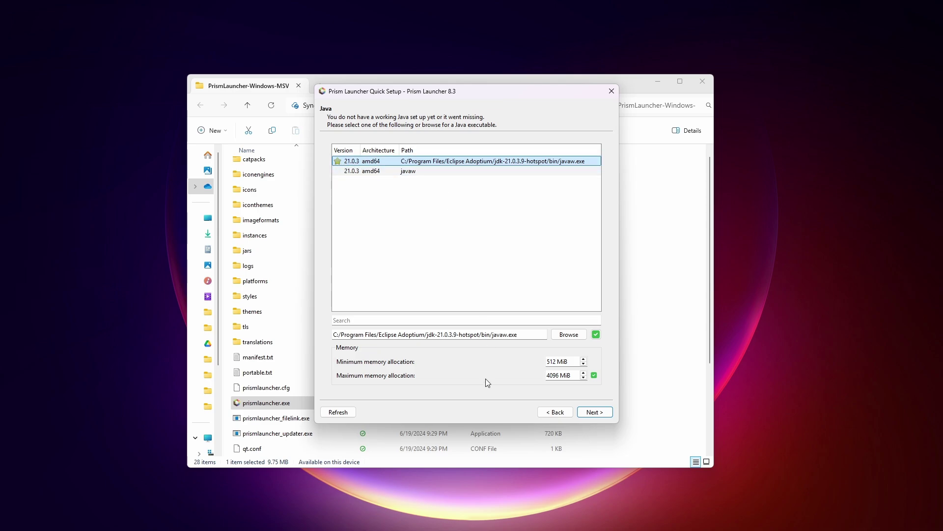
{"action": "left_click", "coordinate": [591, 412]}
{"action": "left_click", "coordinate": [588, 412]}
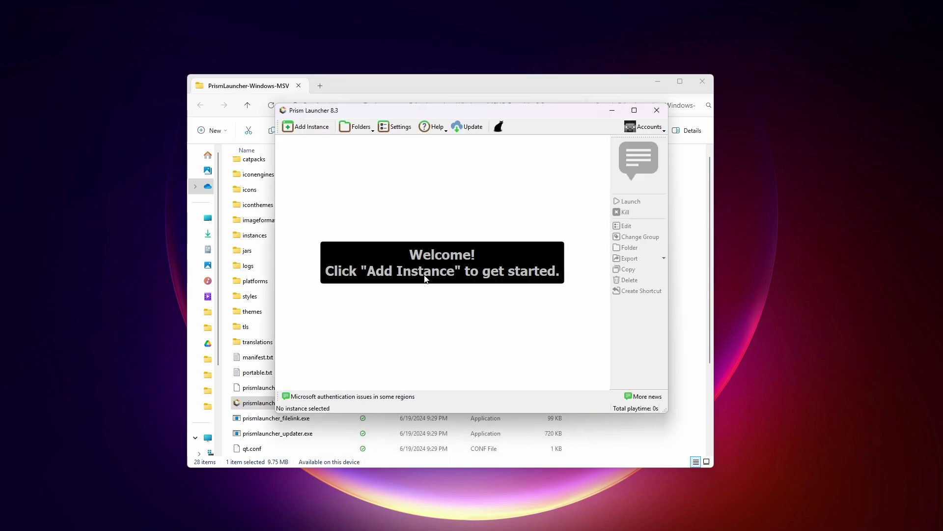
{"action": "left_click", "coordinate": [703, 81]}
{"action": "left_click_drag", "start_coordinate": [436, 112], "coordinate": [468, 107]}
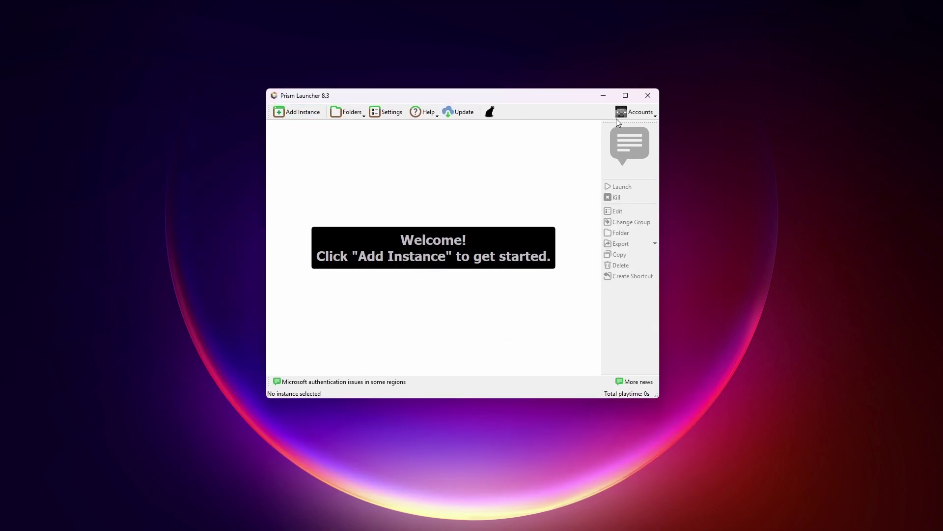
Add a Microsoft account in the account management settings, authorizing the launcher through the browser sign-in code page.
{"action": "left_click", "coordinate": [618, 115]}
{"action": "left_click", "coordinate": [649, 158]}
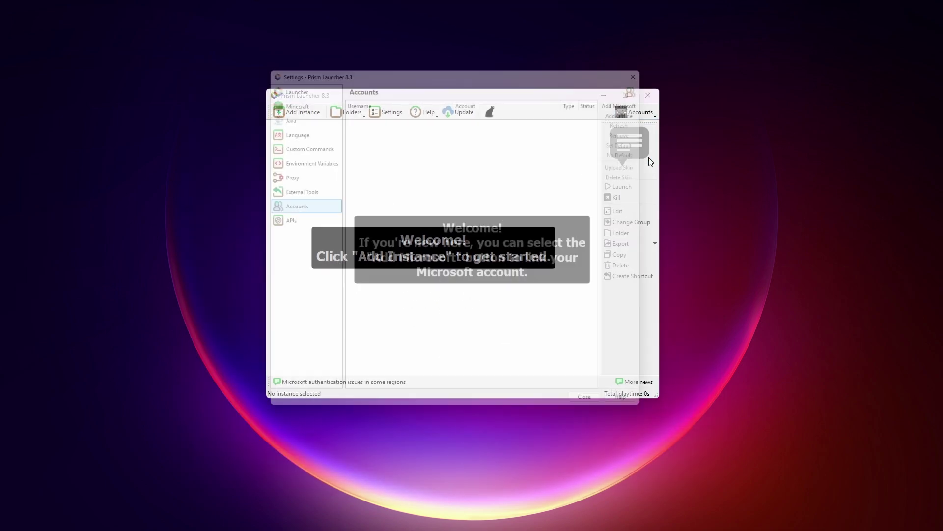
{"action": "left_click", "coordinate": [639, 93]}
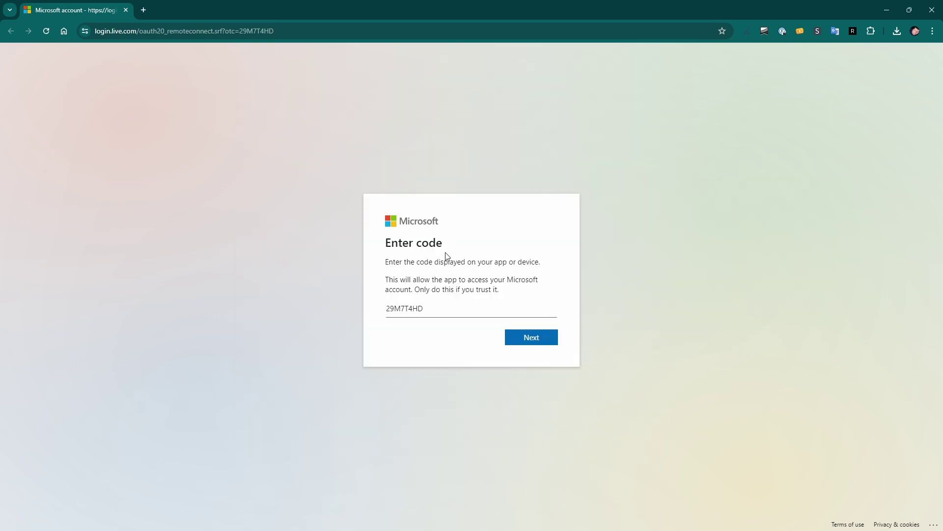
{"action": "left_click", "coordinate": [528, 341]}
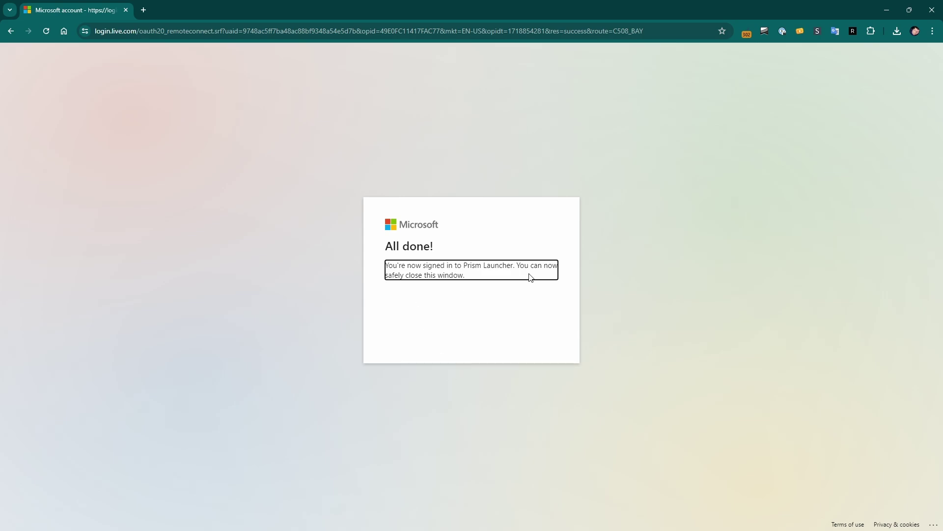
{"action": "left_click", "coordinate": [932, 10]}
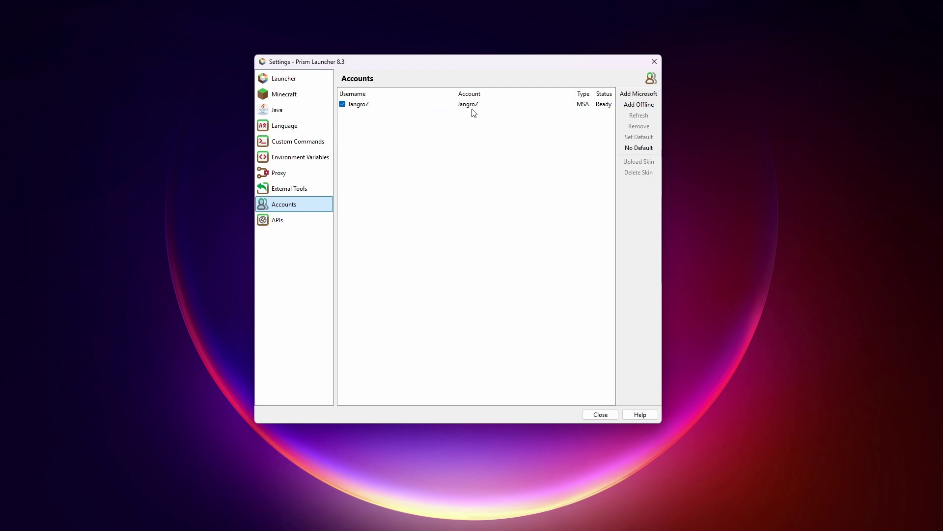
{"action": "left_click", "coordinate": [655, 62]}
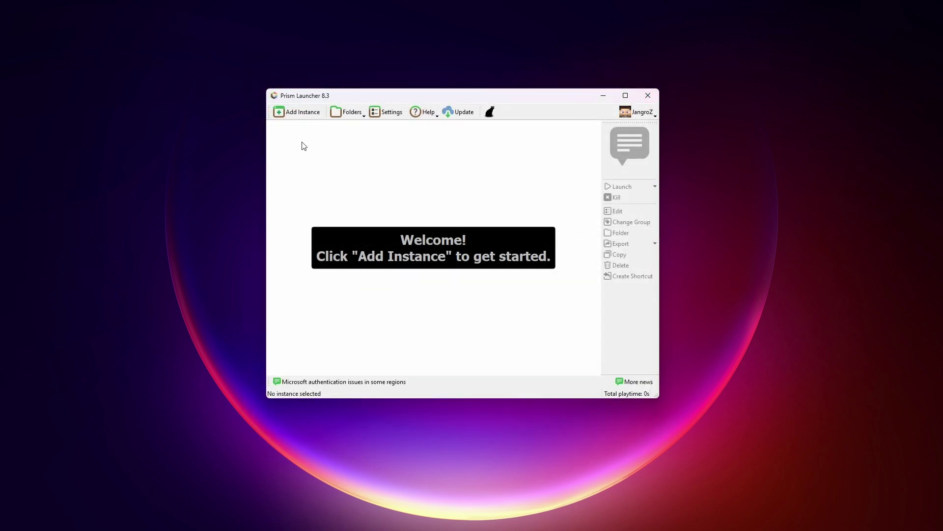
Create a custom instance named Distant Horizons using Minecraft 1.20.1 and Forge 47.3.0.
{"action": "left_click", "coordinate": [299, 114]}
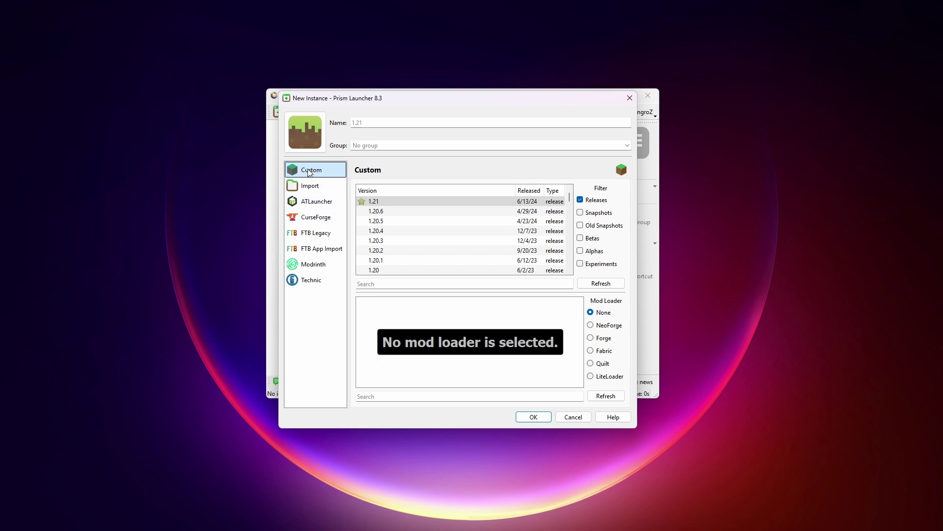
{"action": "left_click", "coordinate": [590, 338]}
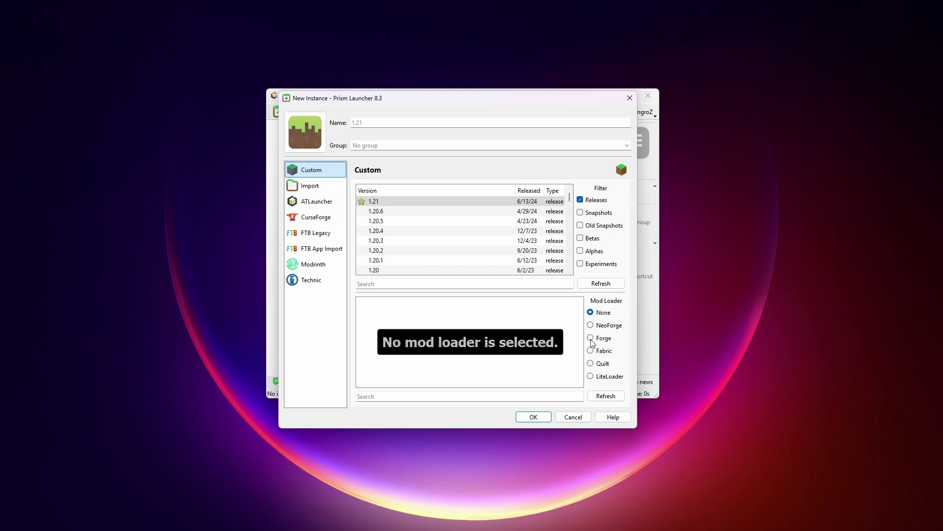
{"action": "left_click", "coordinate": [381, 263]}
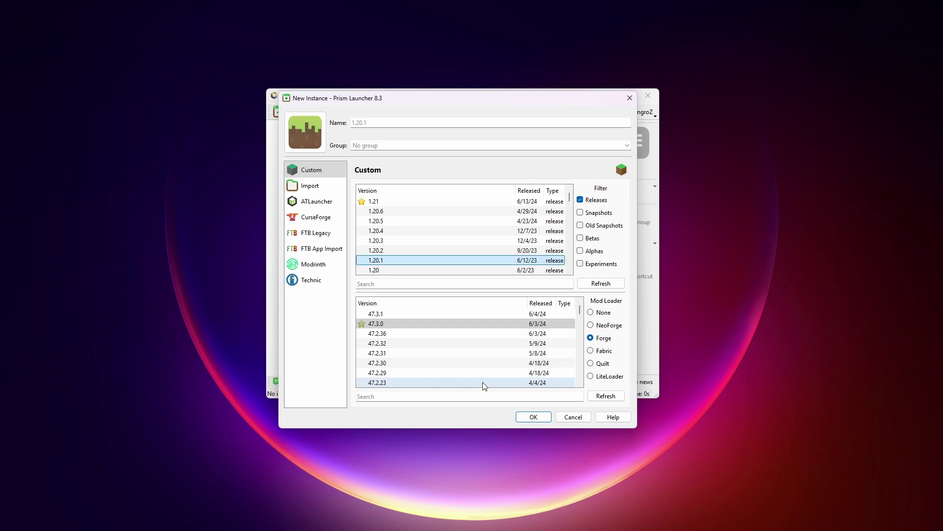
{"action": "left_click", "coordinate": [393, 324]}
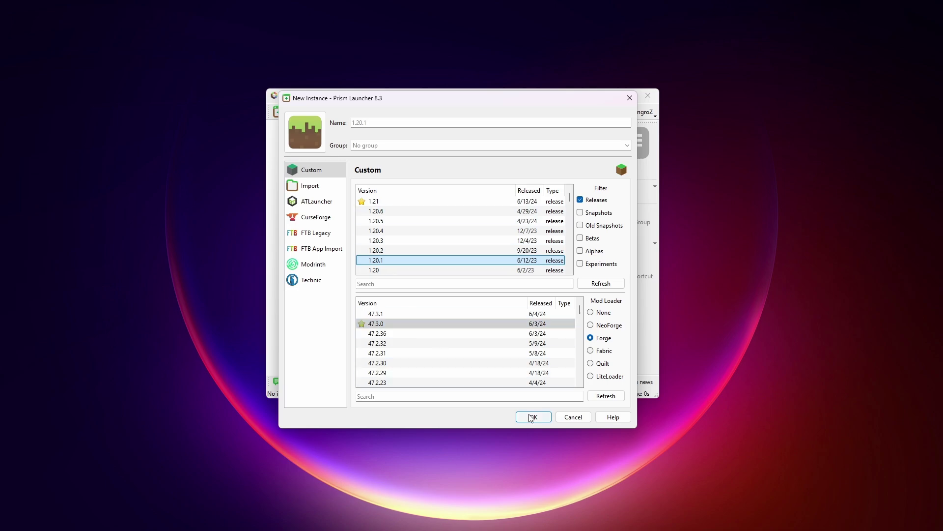
{"action": "left_click", "coordinate": [365, 122]}
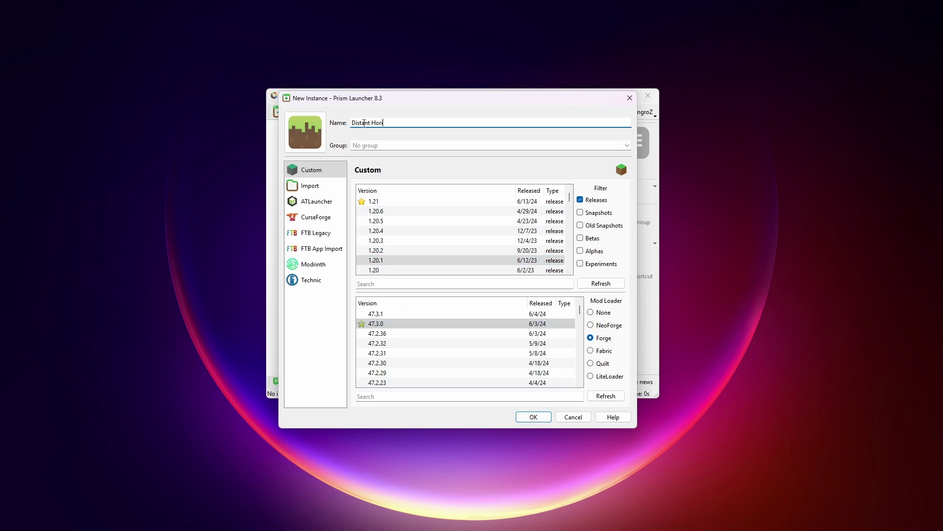
{"action": "left_click", "coordinate": [533, 417]}
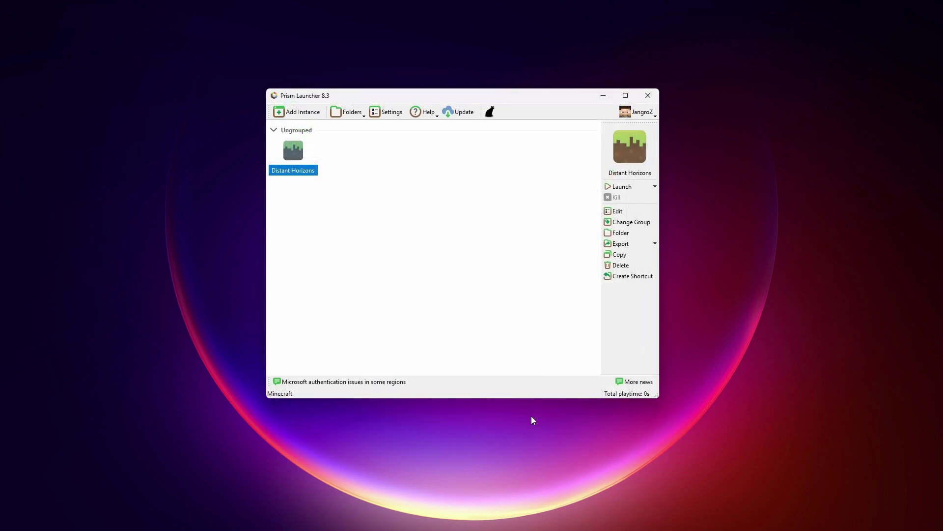
Edit the Distant Horizons instance's mods, search Modrinth for "distant" and select Distant Horizons 2.1.0-a - 1.20.1 for download.
{"action": "right_click", "coordinate": [294, 151]}
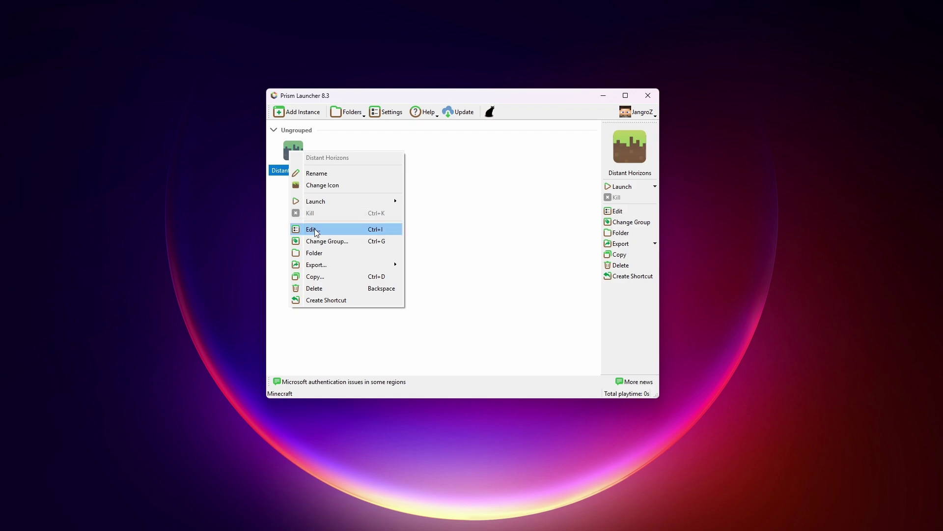
{"action": "left_click", "coordinate": [315, 230]}
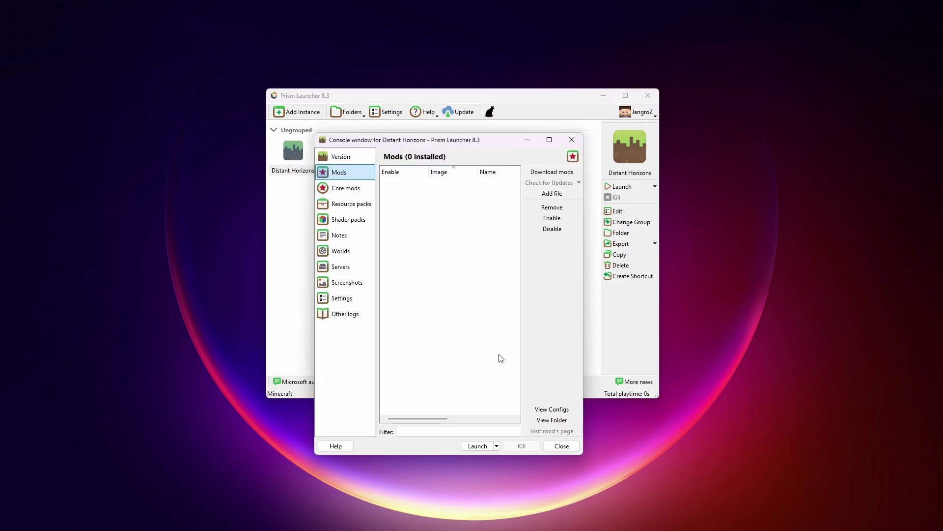
{"action": "left_click_drag", "start_coordinate": [485, 141], "coordinate": [407, 39]}
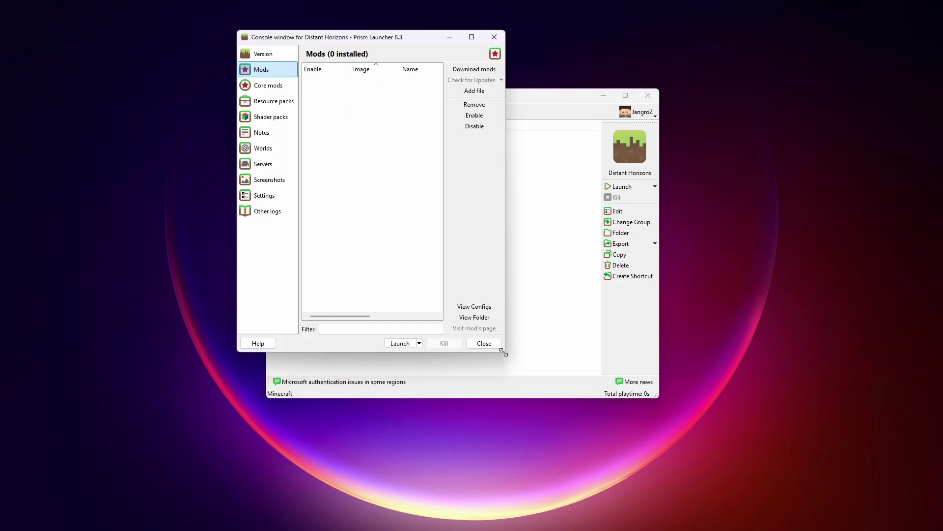
{"action": "left_click", "coordinate": [672, 69]}
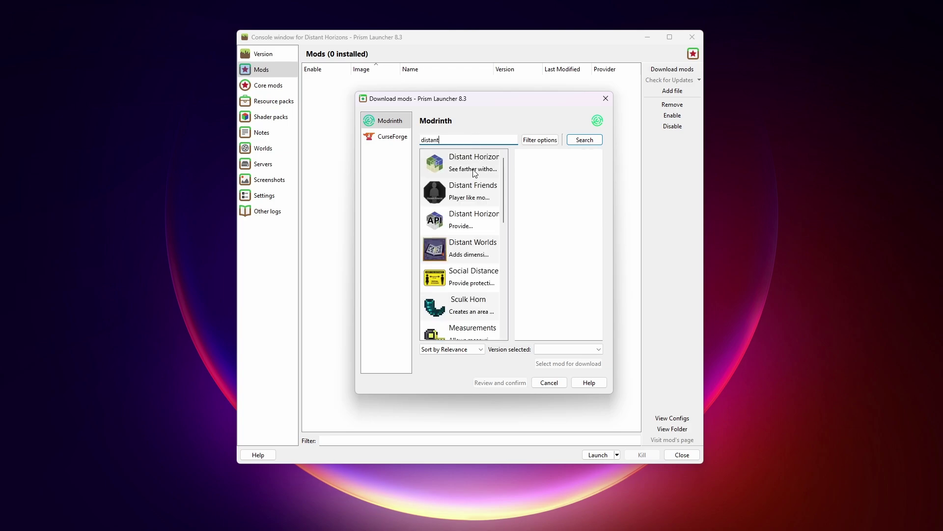
{"action": "left_click", "coordinate": [459, 164]}
{"action": "left_click", "coordinate": [553, 367]}
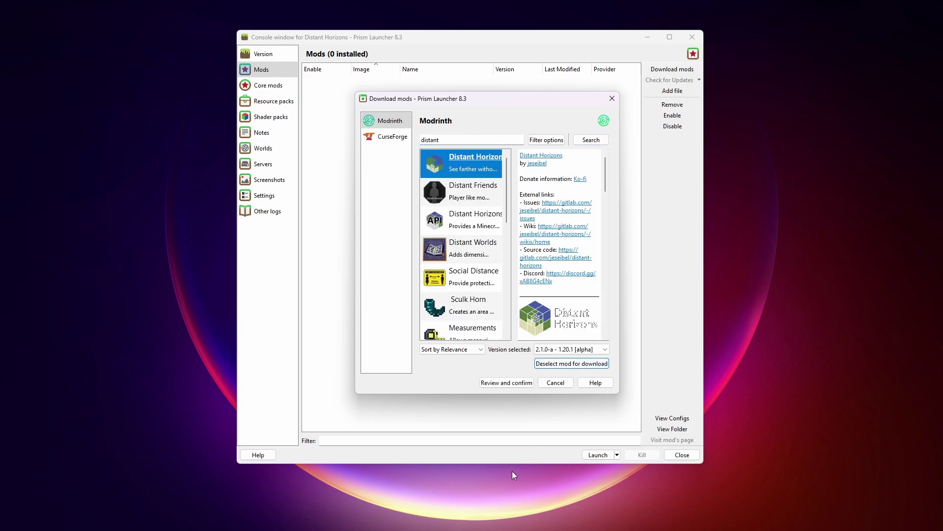
Search Modrinth for "ocu" and select the Oculus mod, version mc1.20.1-1.7.0, for download.
{"action": "left_click", "coordinate": [446, 139]}
{"action": "type", "text": "ocu"}
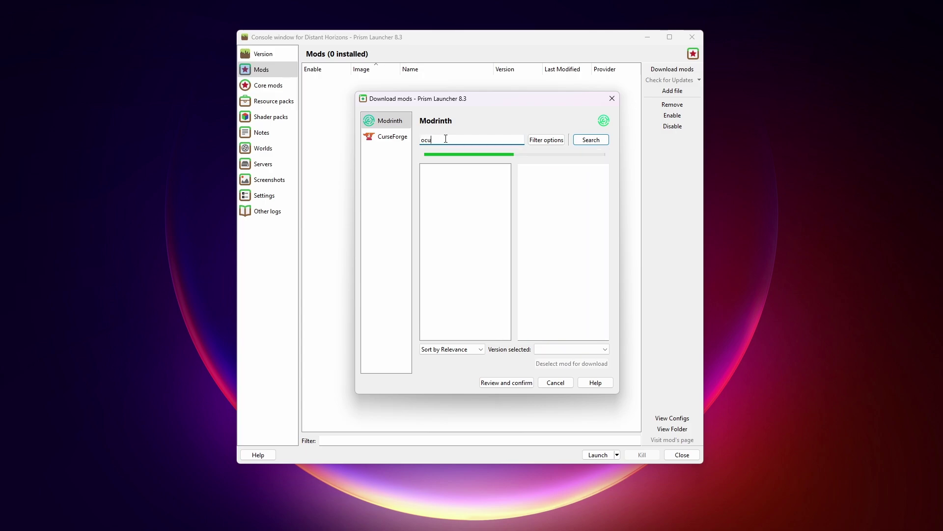
{"action": "left_click", "coordinate": [462, 163]}
{"action": "left_click", "coordinate": [554, 363]}
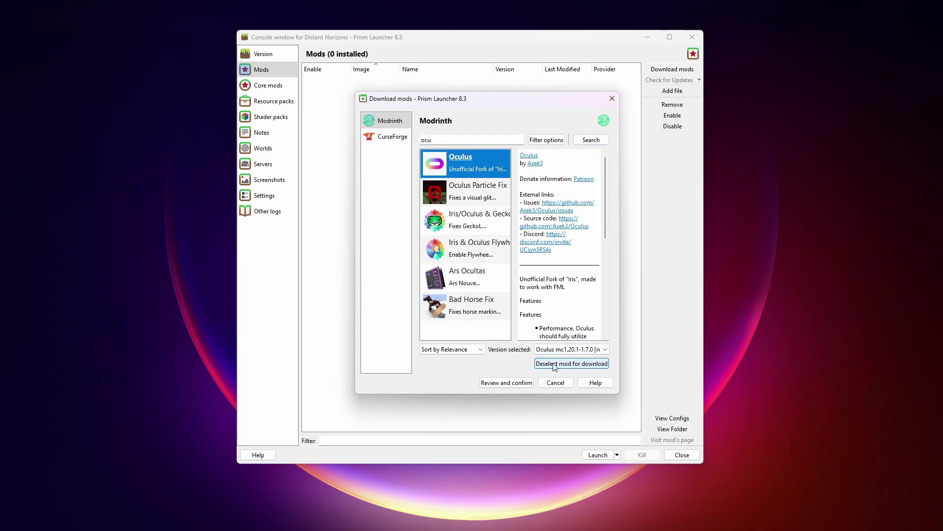
Search Modrinth for "william" and select William Wythers' Overhauled Overworld, version WWOO-2.0.0, for download.
{"action": "double_click", "coordinate": [434, 139]}
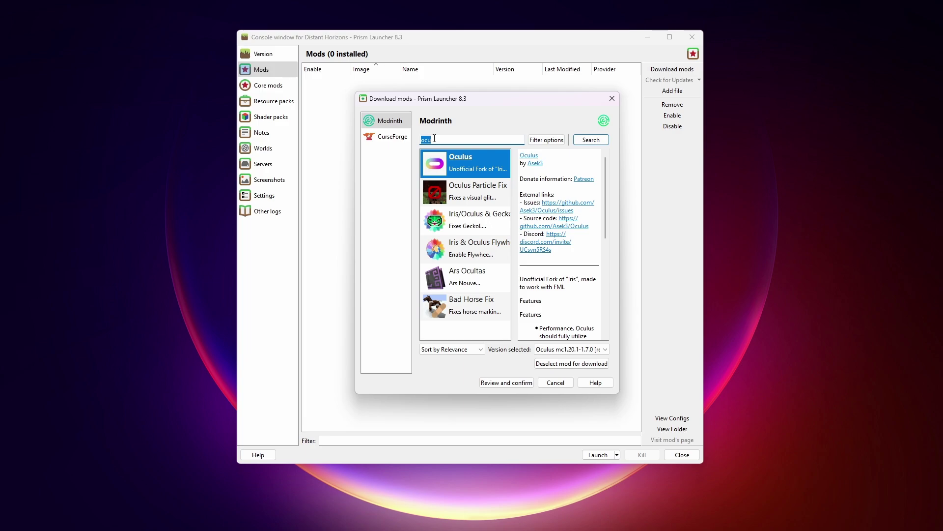
{"action": "type", "text": "william"}
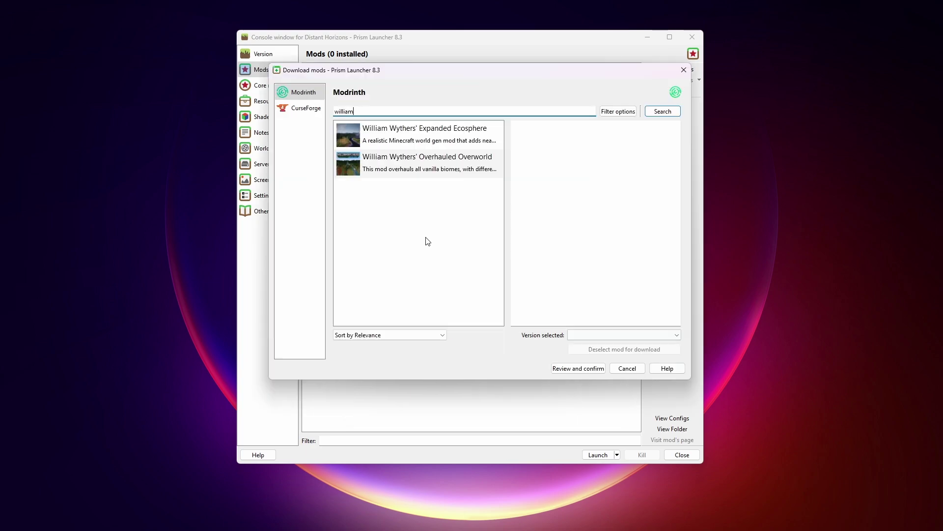
{"action": "left_click", "coordinate": [401, 165]}
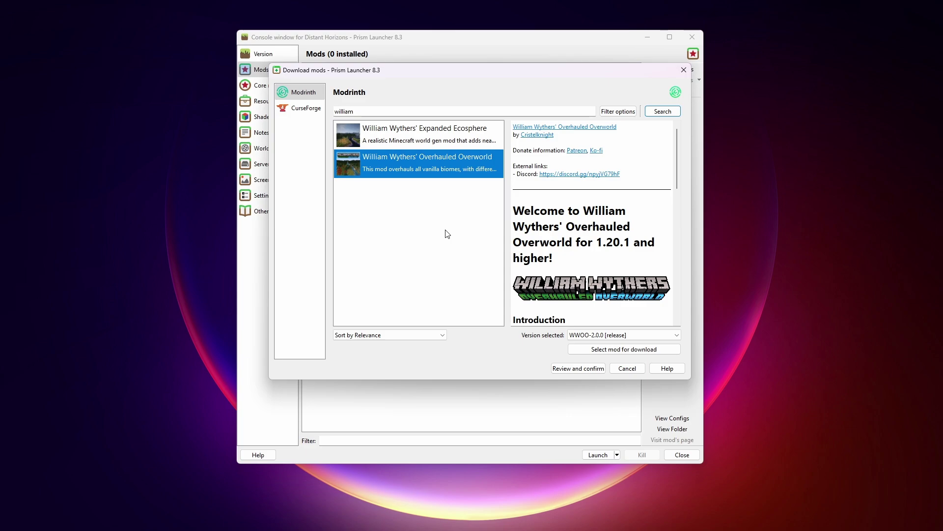
{"action": "left_click", "coordinate": [624, 348]}
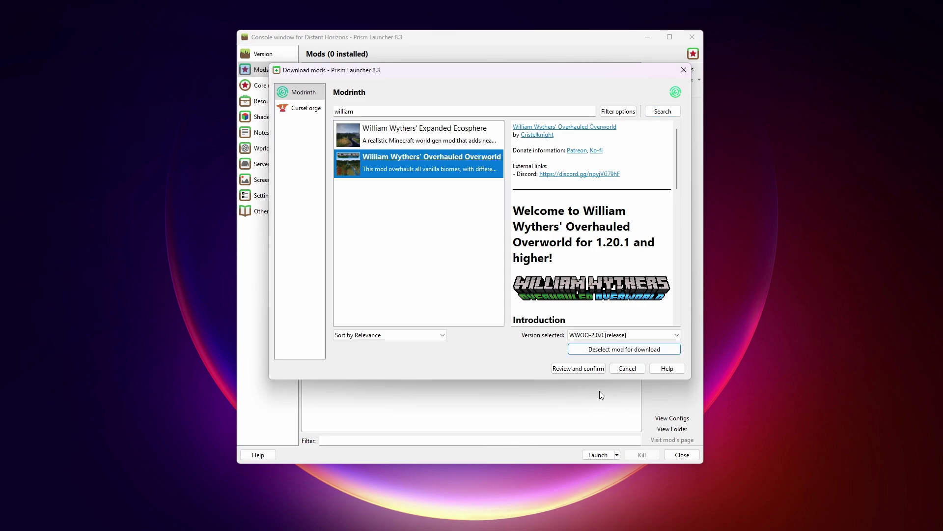
Search Modrinth for "totw" and select the Towers of the Wild Modded mod for download.
{"action": "double_click", "coordinate": [365, 113]}
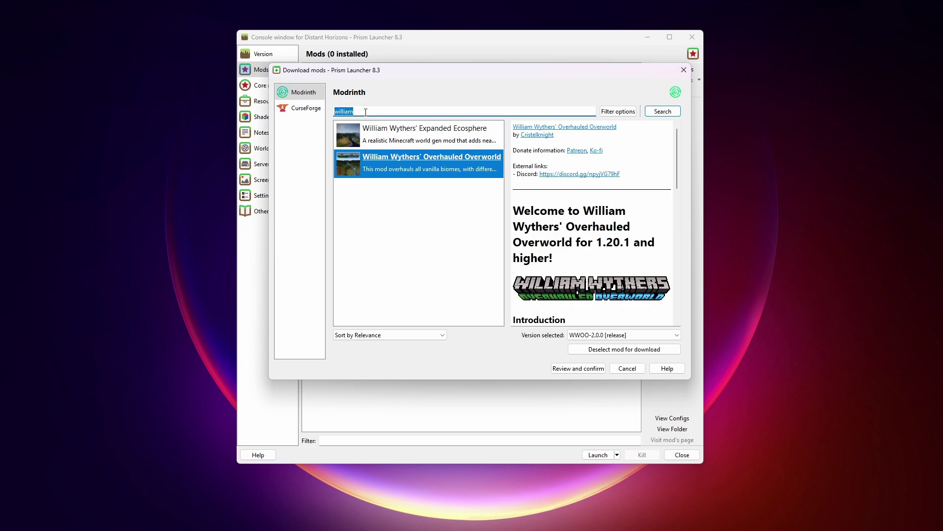
{"action": "type", "text": "totw"}
{"action": "left_click", "coordinate": [406, 141]}
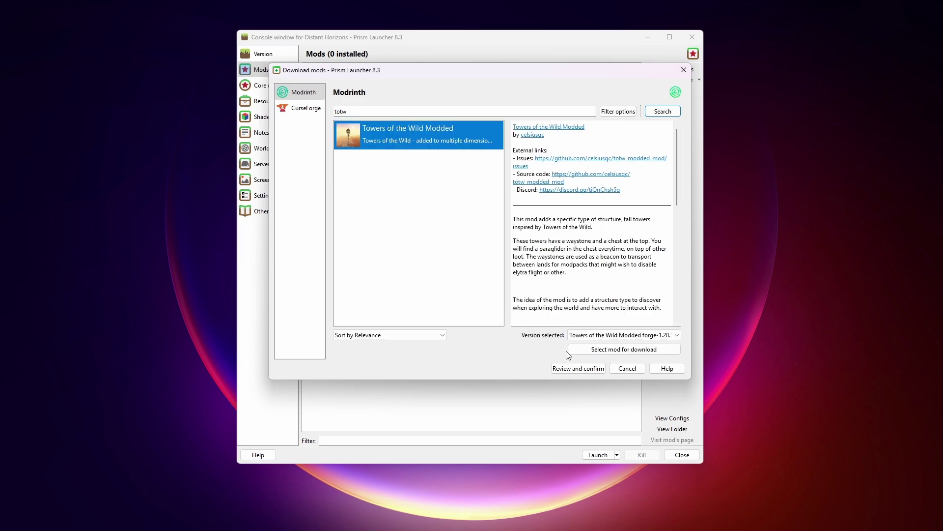
{"action": "left_click", "coordinate": [597, 349]}
Find Iron's Spells 'n Spellbooks by searching for "iron", select it, and download all selected mods with their dependencies.
{"action": "double_click", "coordinate": [357, 111]}
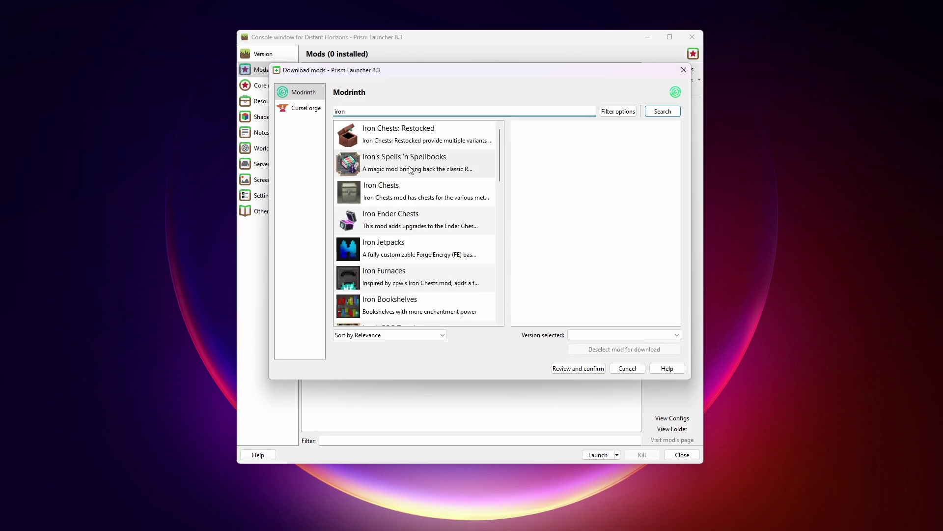
{"action": "left_click", "coordinate": [408, 165]}
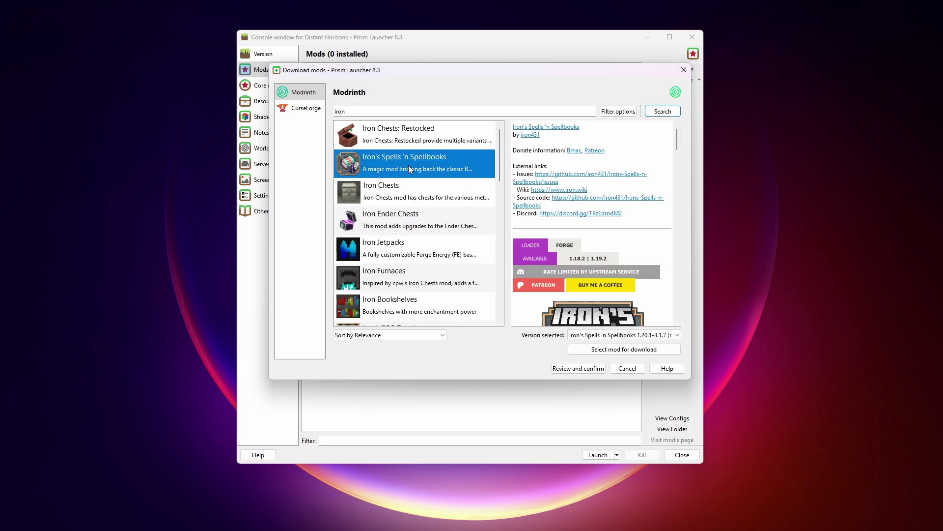
{"action": "left_click", "coordinate": [624, 349]}
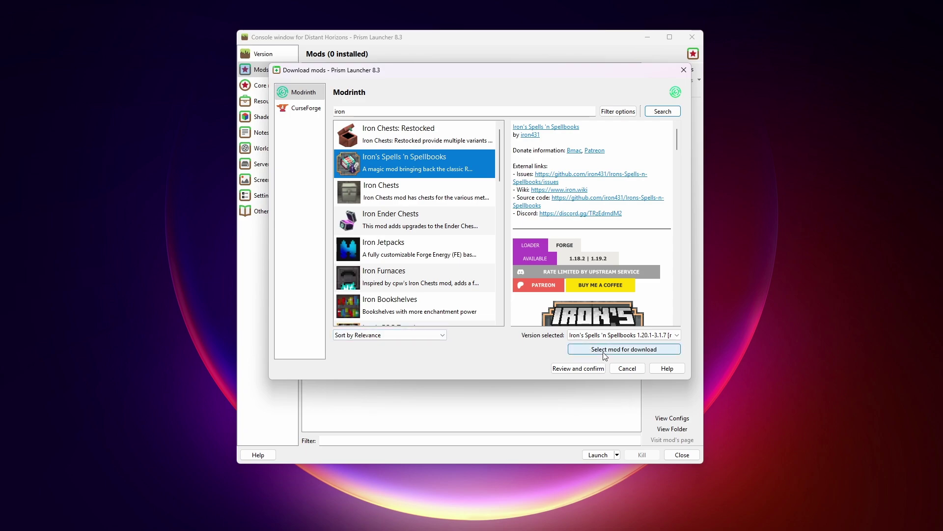
{"action": "left_click", "coordinate": [571, 368]}
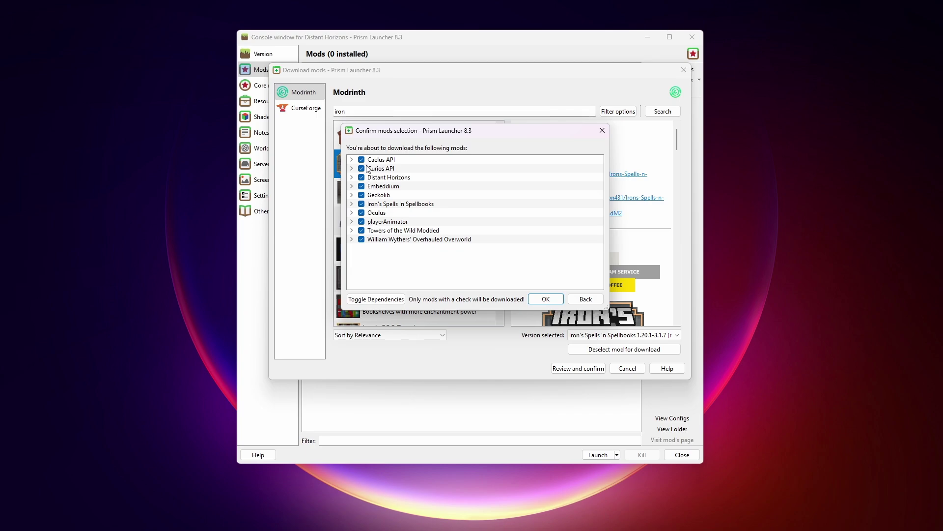
{"action": "left_click", "coordinate": [555, 302]}
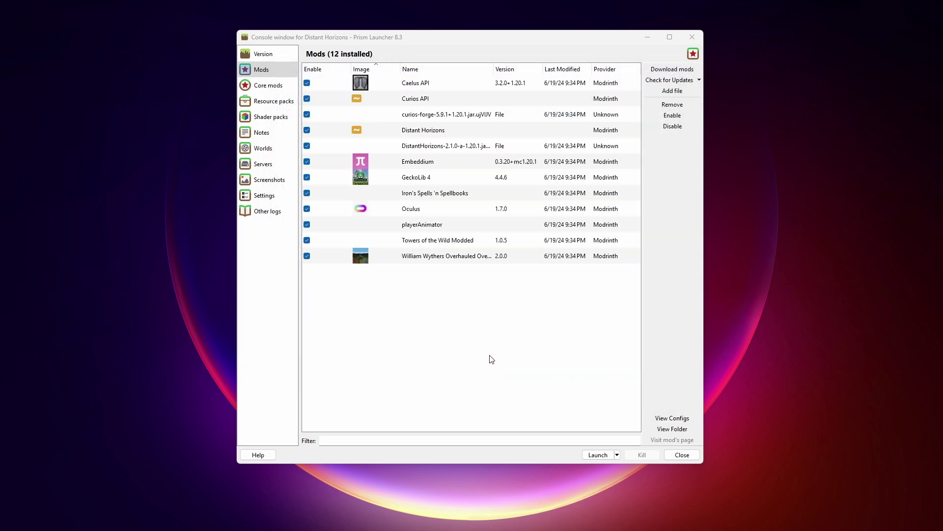
Download the BSL Shaders, Complementary Shaders - Reimagined and Complementary Shaders - Unbound shader packs from Modrinth for the instance.
{"action": "left_click", "coordinate": [270, 116]}
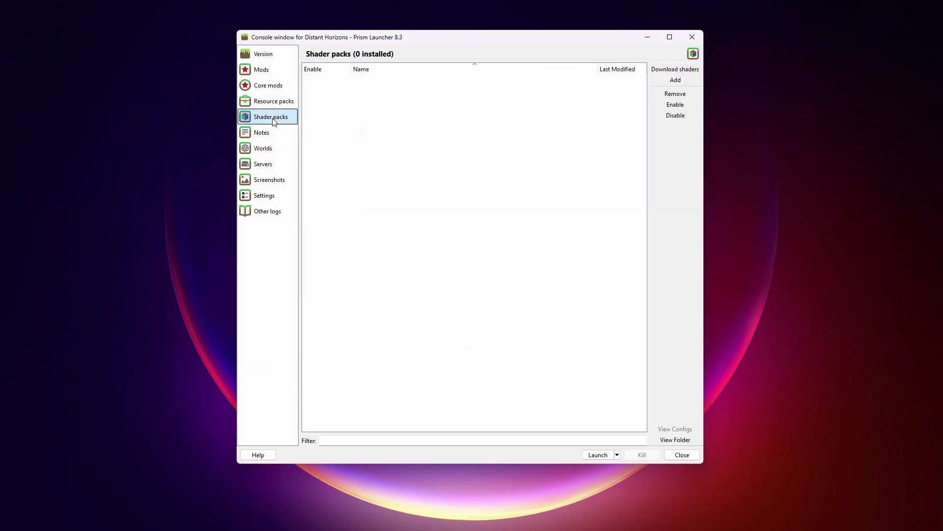
{"action": "left_click", "coordinate": [667, 72]}
{"action": "left_click", "coordinate": [442, 169]}
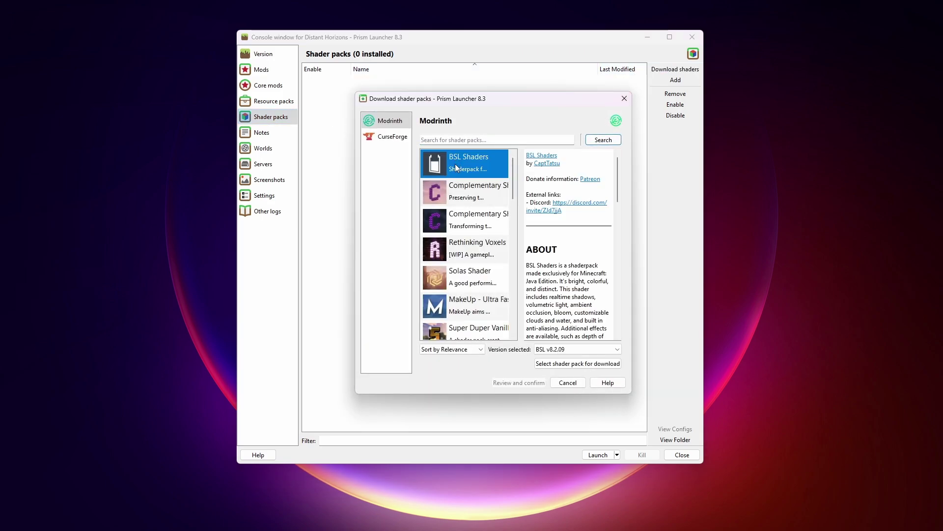
{"action": "left_click", "coordinate": [563, 362]}
{"action": "left_click", "coordinate": [476, 195]}
{"action": "left_click", "coordinate": [544, 363]}
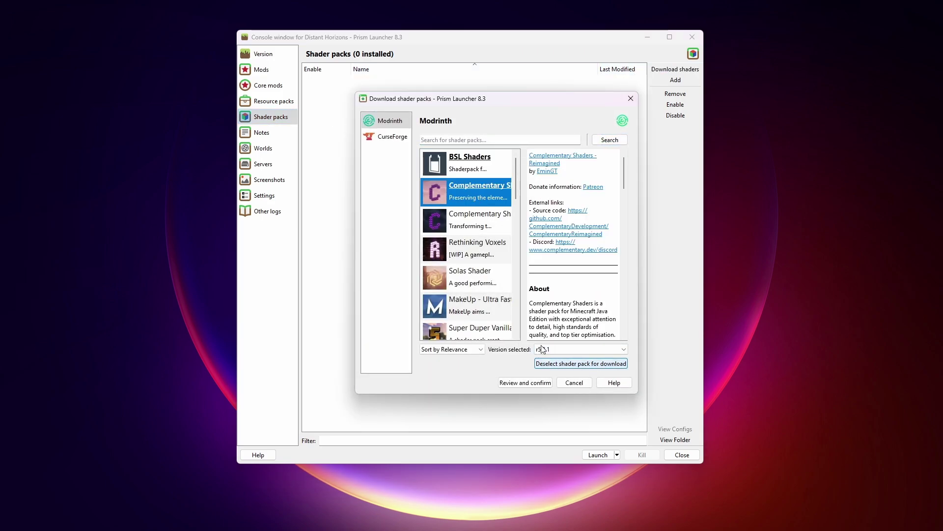
{"action": "left_click", "coordinate": [476, 220]}
{"action": "left_click", "coordinate": [580, 363]}
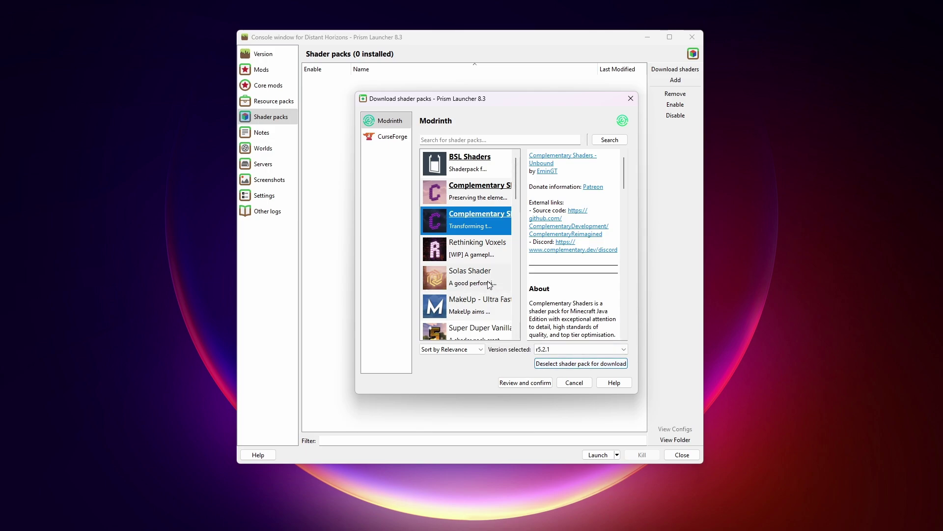
{"action": "scroll", "coordinate": [489, 285], "scroll_direction": "down", "scroll_amount": 1}
{"action": "left_click", "coordinate": [522, 386]}
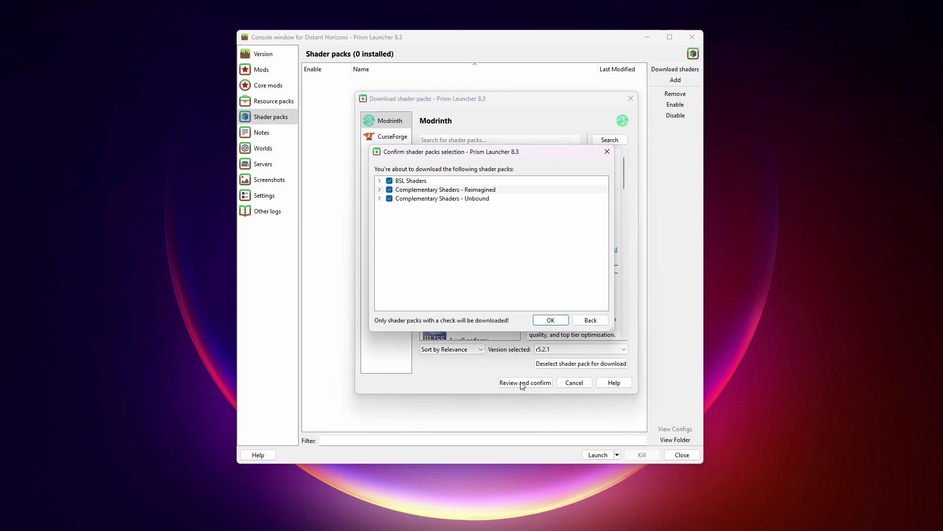
{"action": "left_click", "coordinate": [559, 325]}
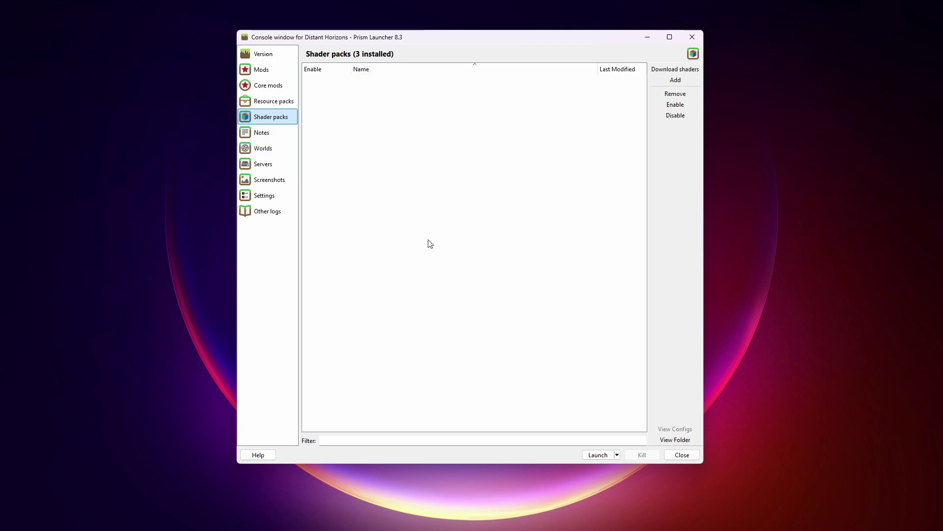
Close the instance's editing window and launch the Distant Horizons instance.
{"action": "left_click", "coordinate": [692, 37]}
{"action": "left_click", "coordinate": [311, 170]}
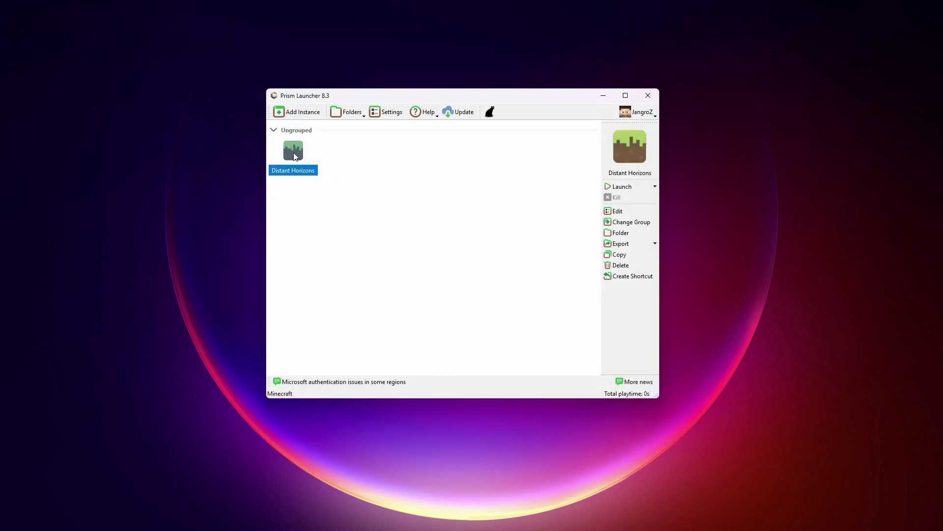
{"action": "double_click", "coordinate": [294, 151]}
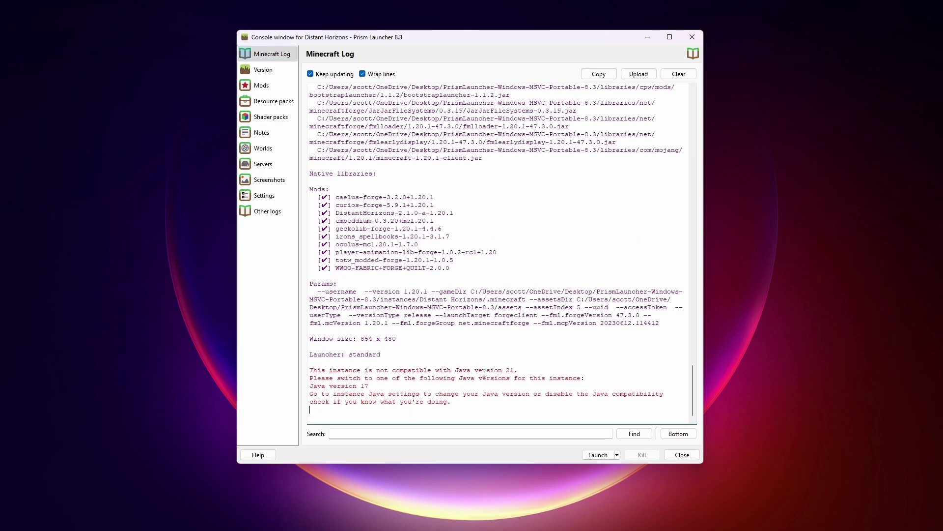
Override the instance's Java installation settings to skip Java compatibility checks and relaunch the game.
{"action": "left_click", "coordinate": [265, 196]}
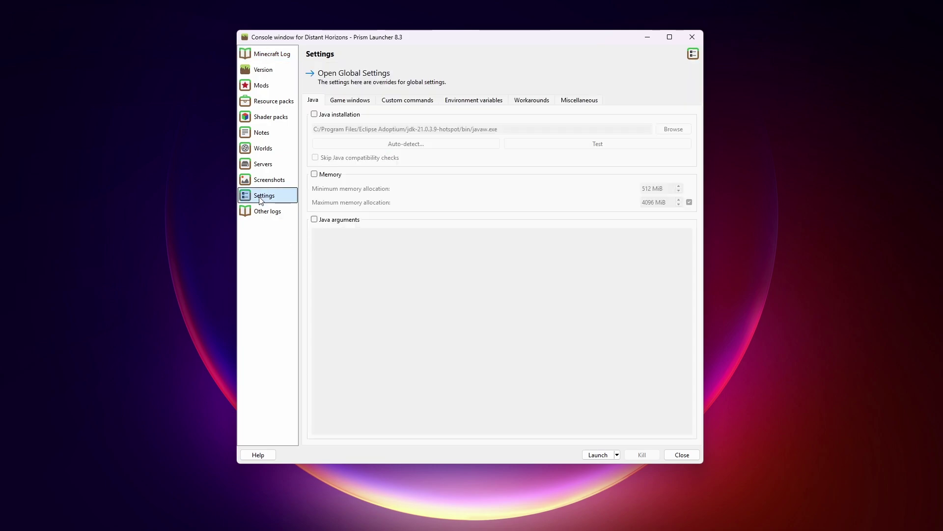
{"action": "left_click", "coordinate": [315, 114]}
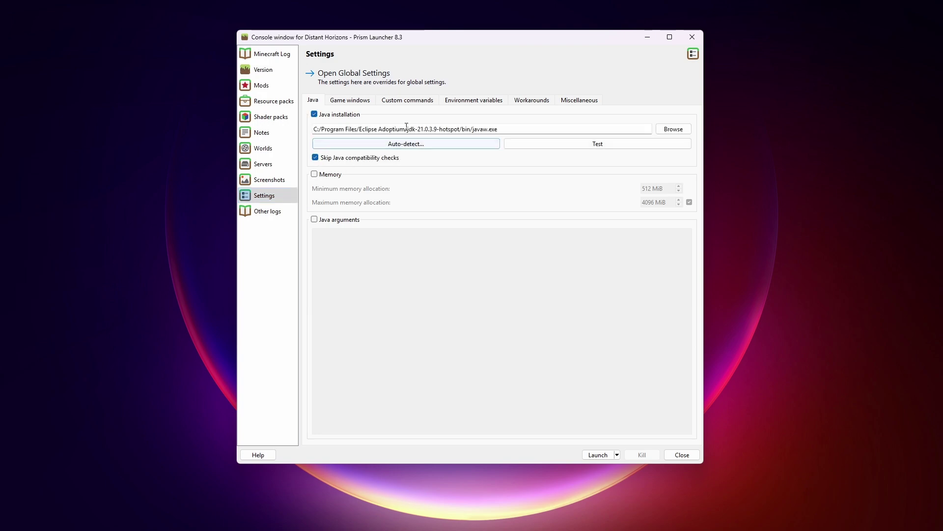
{"action": "left_click", "coordinate": [388, 142]}
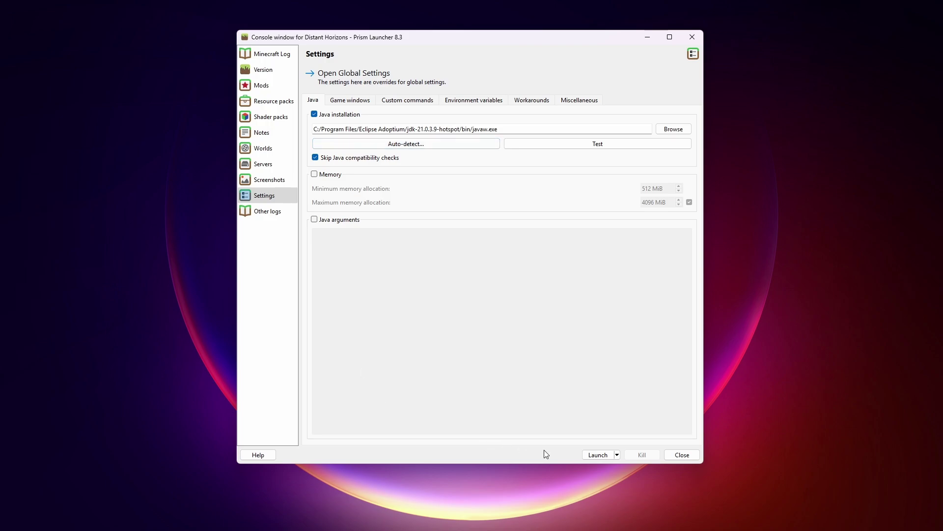
{"action": "left_click", "coordinate": [590, 455]}
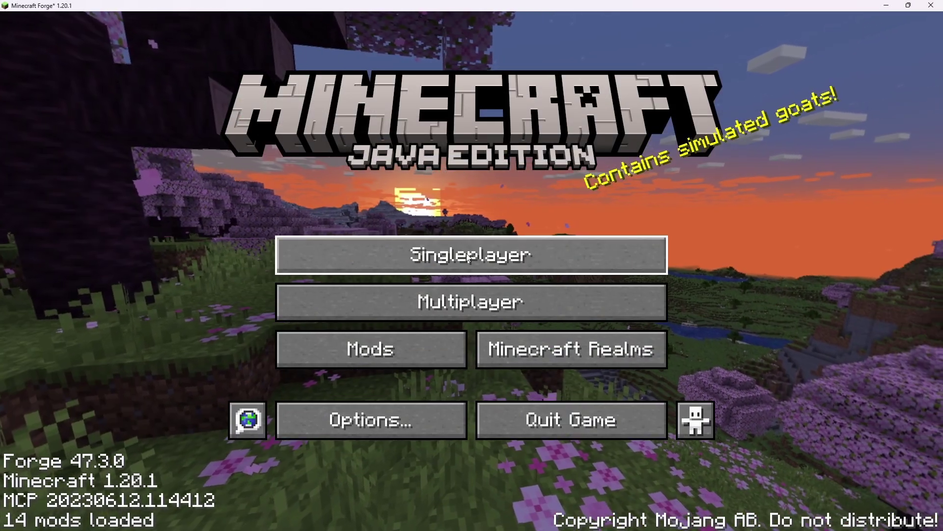
Create a new singleplayer world in Creative game mode, keeping the default world name.
{"action": "left_click", "coordinate": [466, 256]}
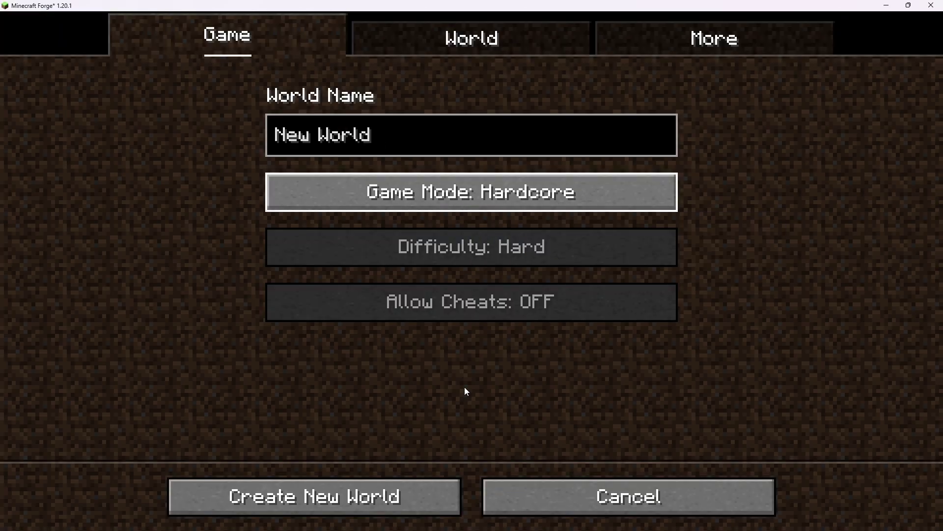
{"action": "left_click", "coordinate": [466, 192]}
{"action": "left_click", "coordinate": [398, 495]}
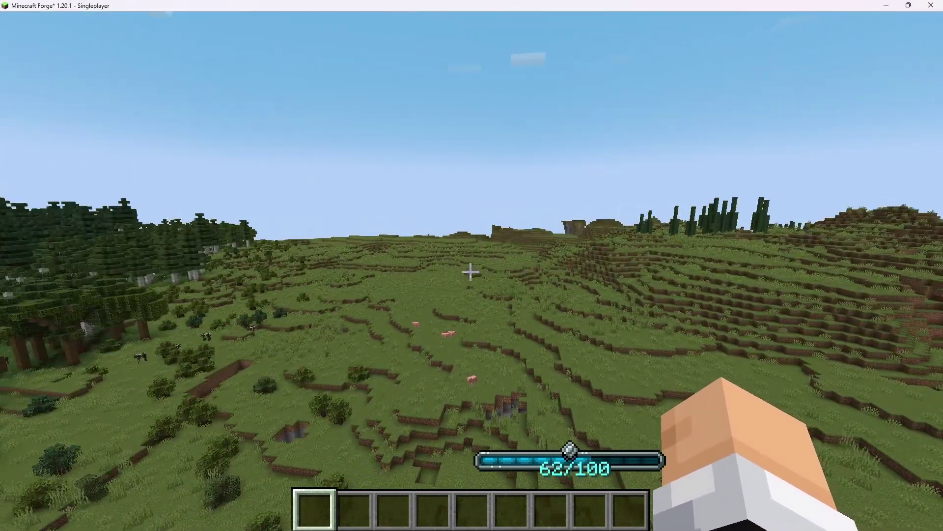
Set the video render distance to 6 chunks, apply it, and return to the game.
{"action": "key", "text": "Escape"}
{"action": "left_click", "coordinate": [344, 238]}
{"action": "left_click", "coordinate": [290, 246]}
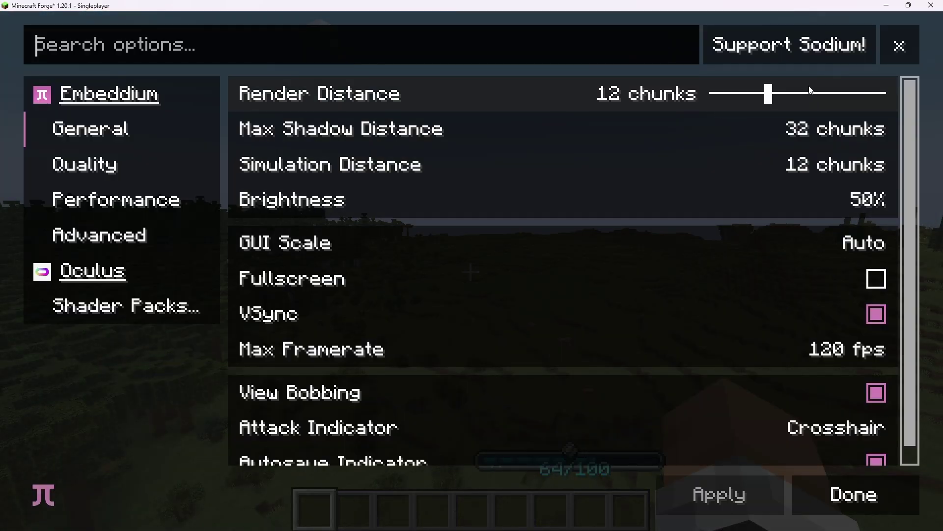
{"action": "left_click_drag", "start_coordinate": [768, 93], "coordinate": [732, 93]}
{"action": "left_click", "coordinate": [708, 495]}
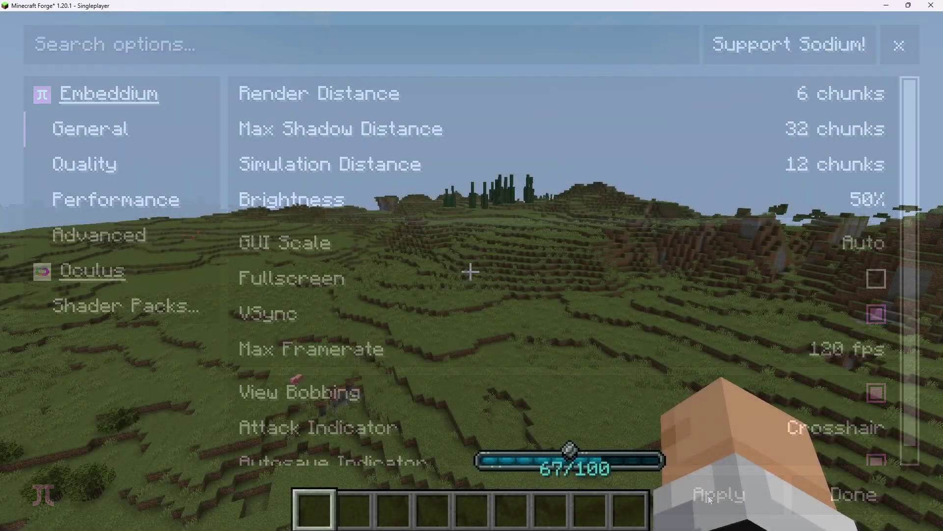
{"action": "key", "text": "Escape"}
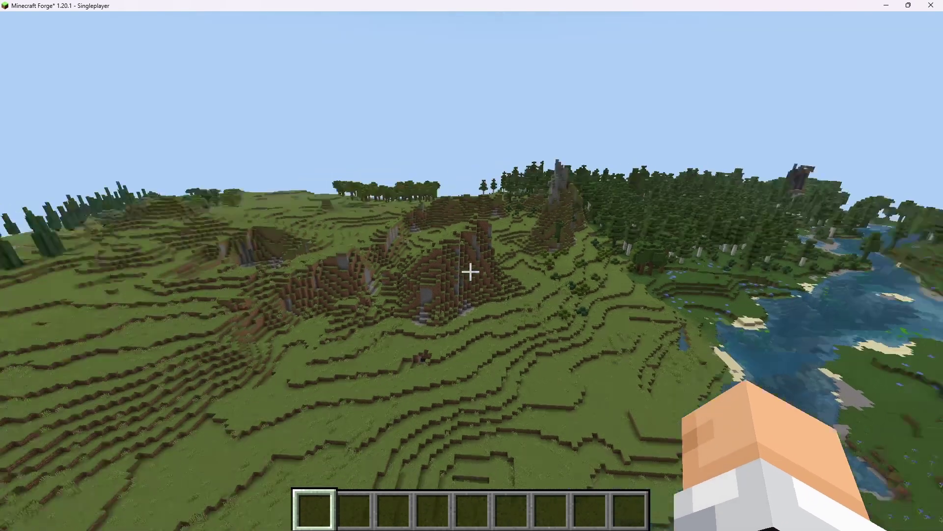
Enable the ComplementaryUnbound_r5.2.1.zip shader pack through the Oculus shader pack settings.
{"action": "key", "text": "Escape"}
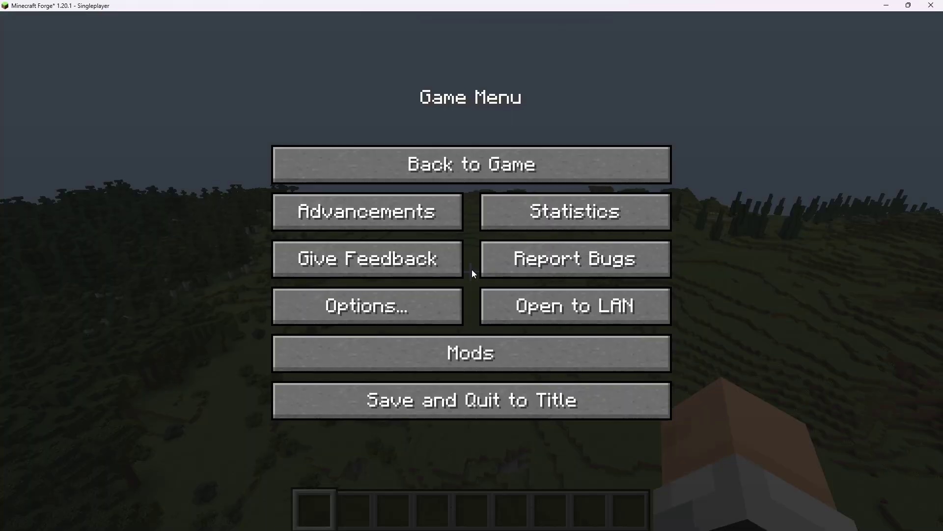
{"action": "left_click", "coordinate": [369, 305]}
{"action": "left_click", "coordinate": [324, 250]}
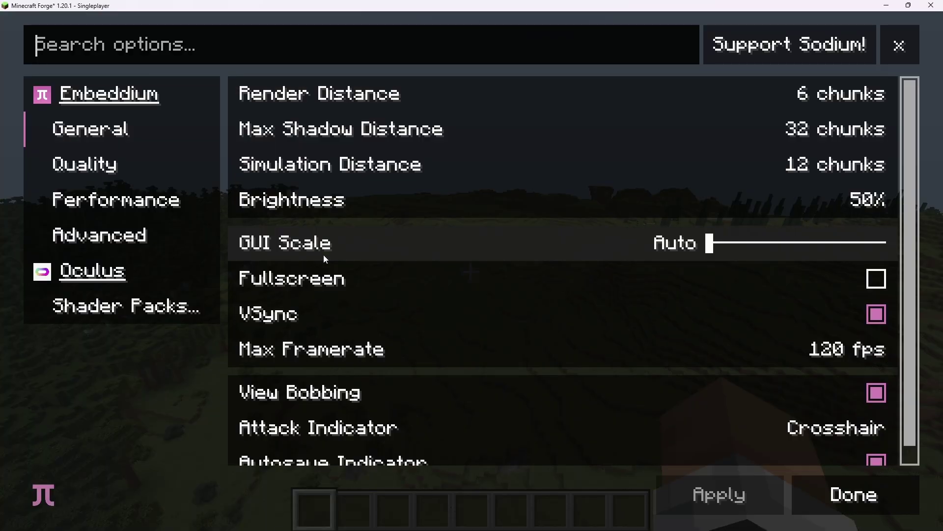
{"action": "left_click", "coordinate": [141, 306]}
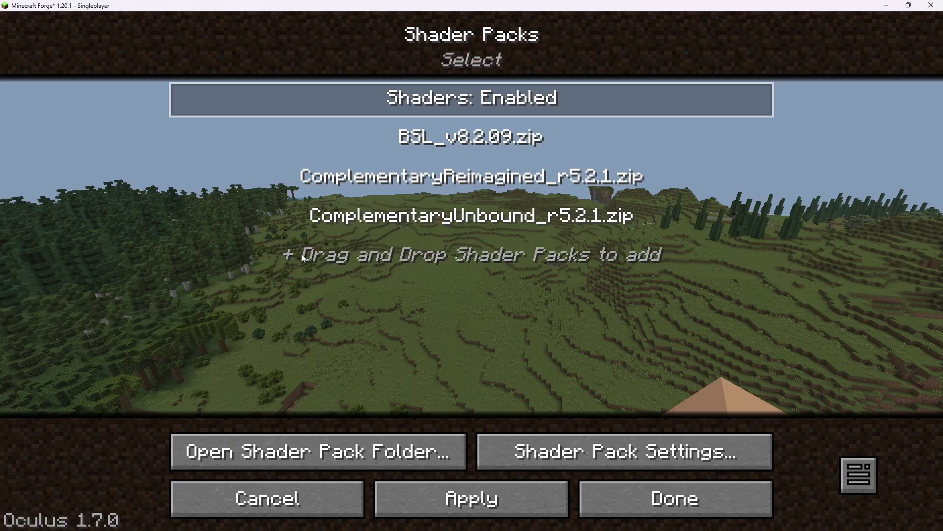
{"action": "left_click", "coordinate": [441, 182]}
{"action": "left_click", "coordinate": [448, 226]}
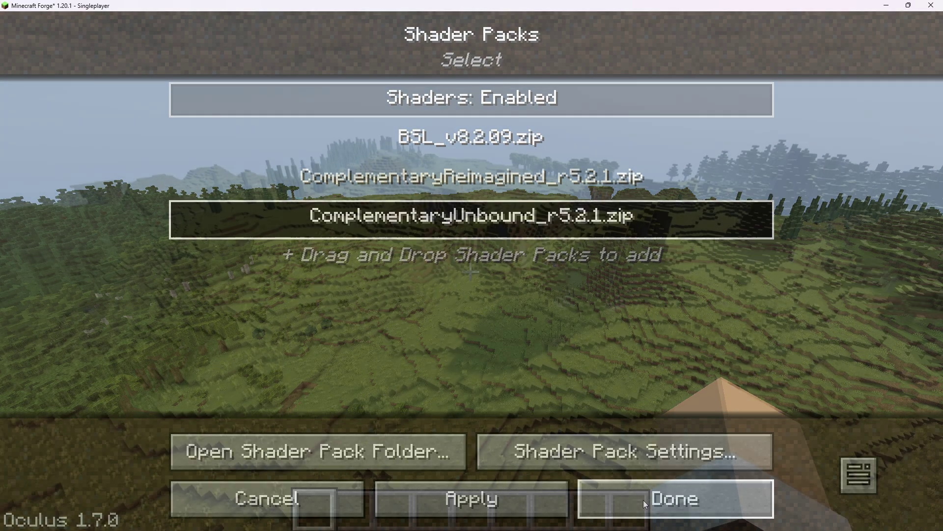
{"action": "left_click", "coordinate": [644, 499]}
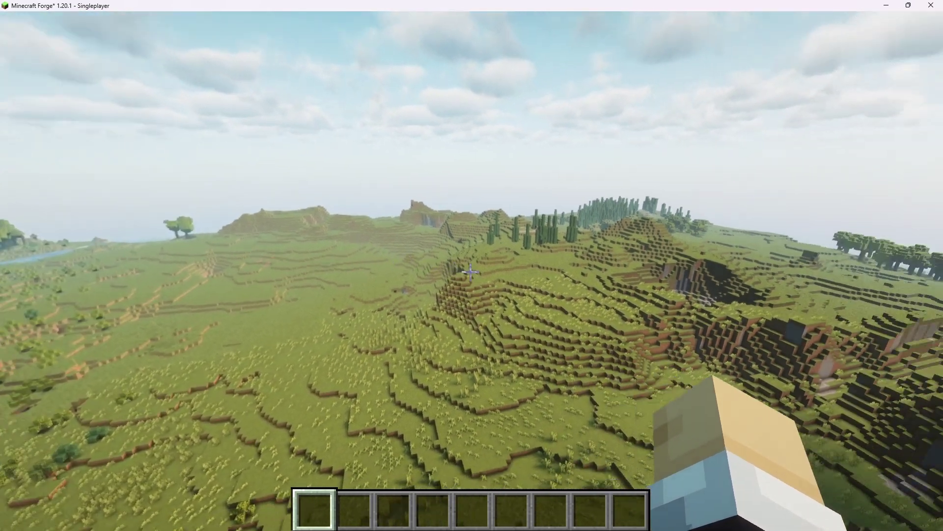
Lower the render distance below 6 chunks, apply it, and return to the game with the HUD hidden.
{"action": "key", "text": "Escape"}
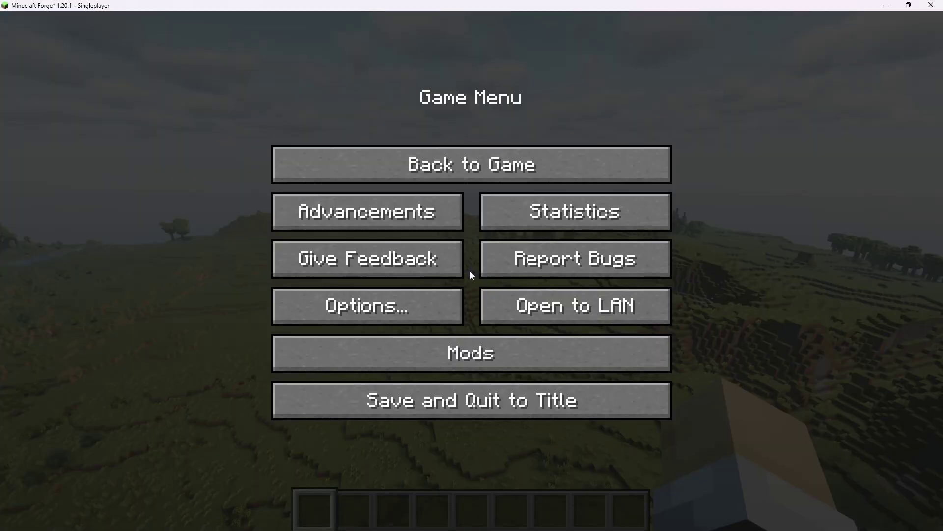
{"action": "left_click", "coordinate": [368, 305]}
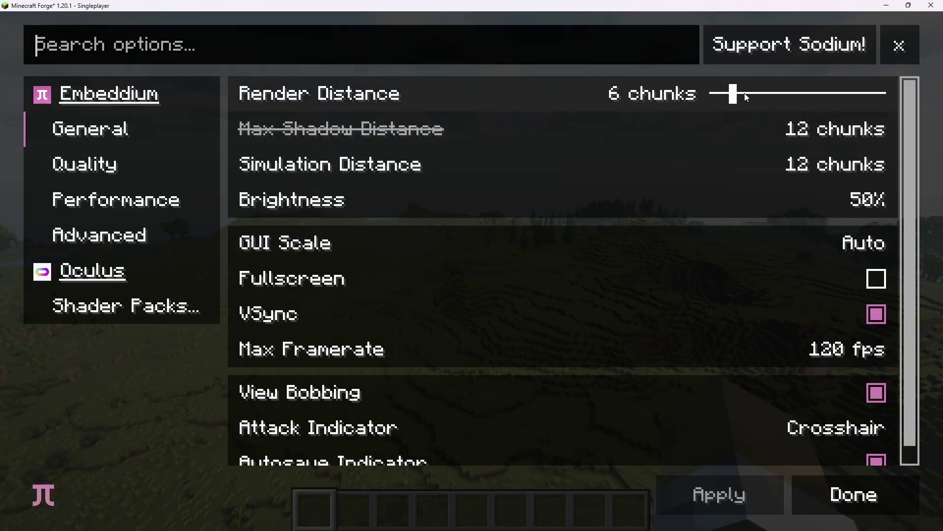
{"action": "left_click_drag", "start_coordinate": [737, 94], "coordinate": [717, 95]}
{"action": "left_click", "coordinate": [719, 494]}
{"action": "key", "text": "Escape"}
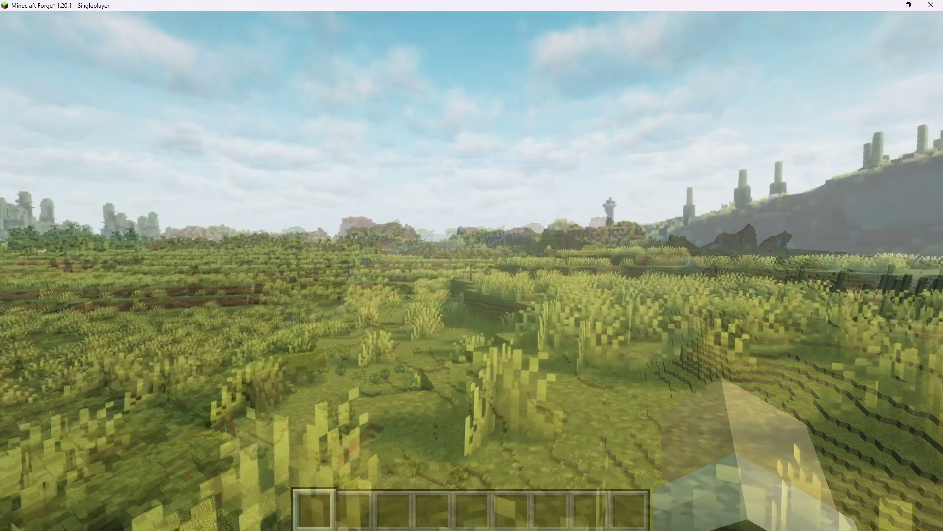
{"action": "key", "text": "F1"}
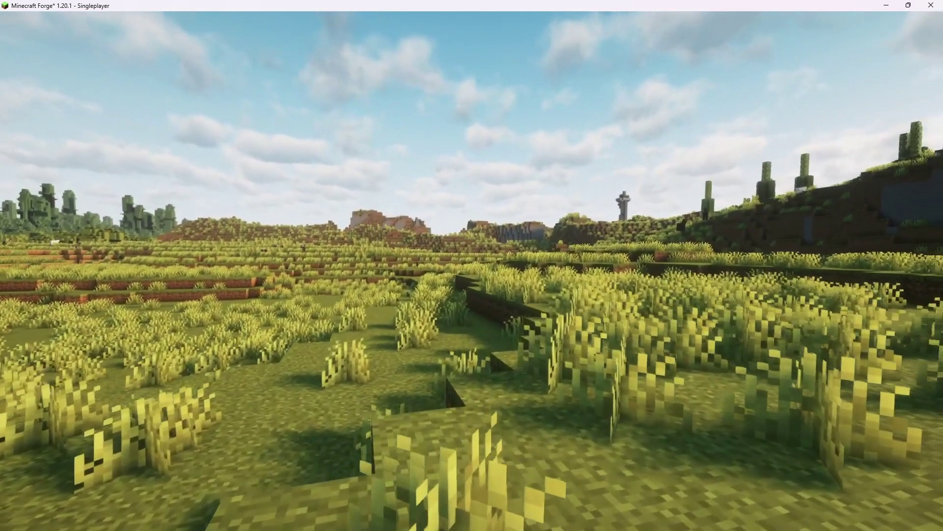